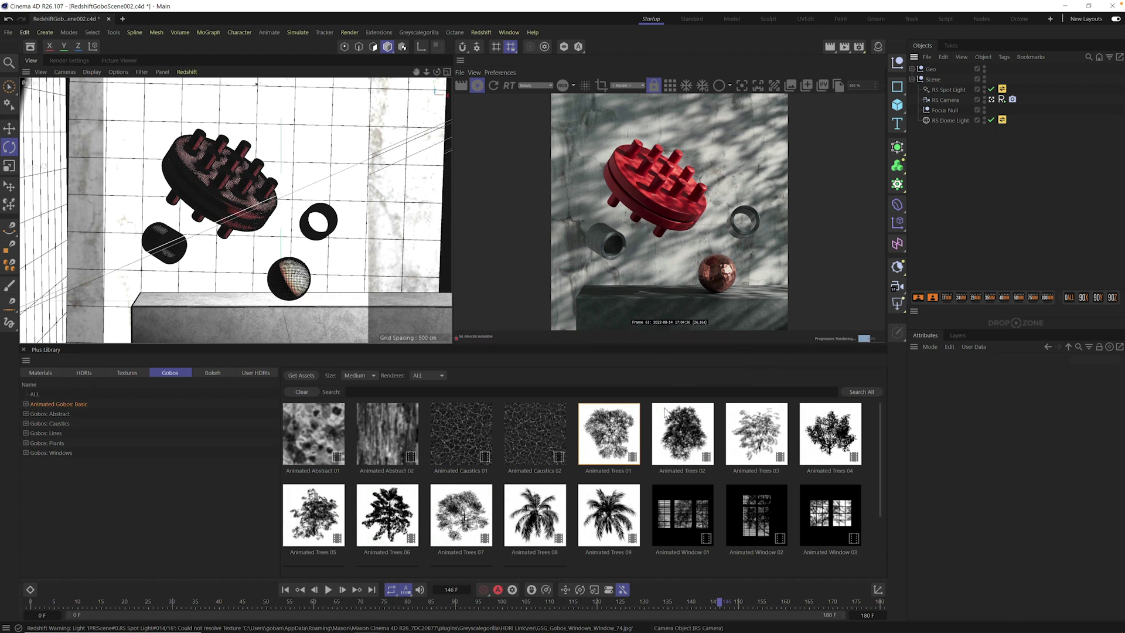
Scrub the timeline from frame 146 back to frame 33
left_click_drag(611, 599, 189, 594)
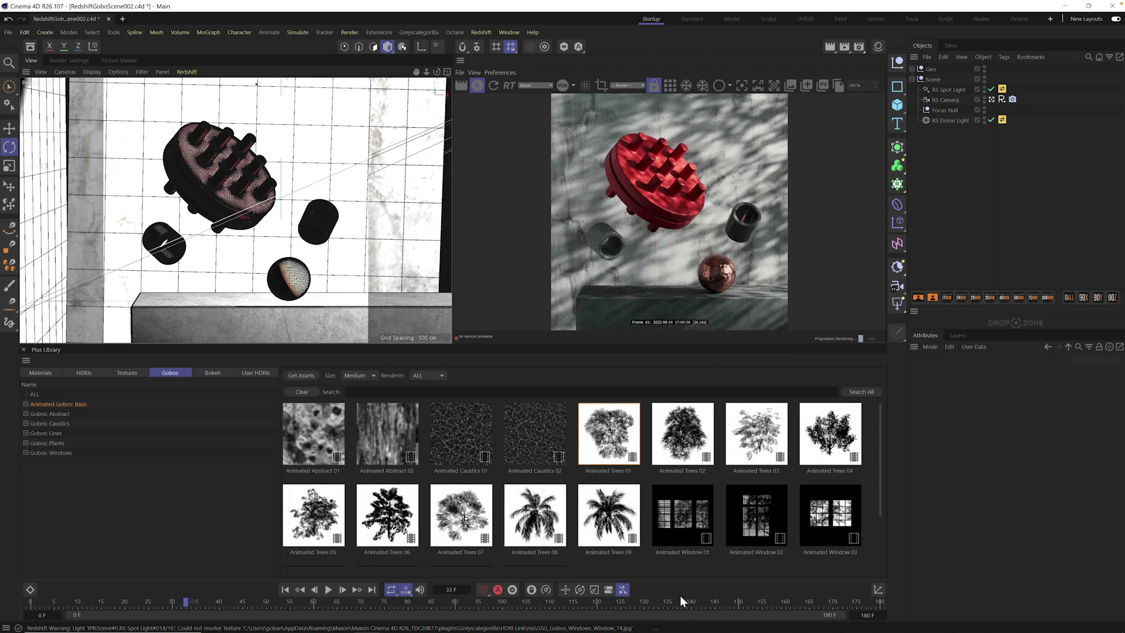
Disable the original RS Spot Light, then review the Redshift renderer preferences and close them
left_click(991, 89)
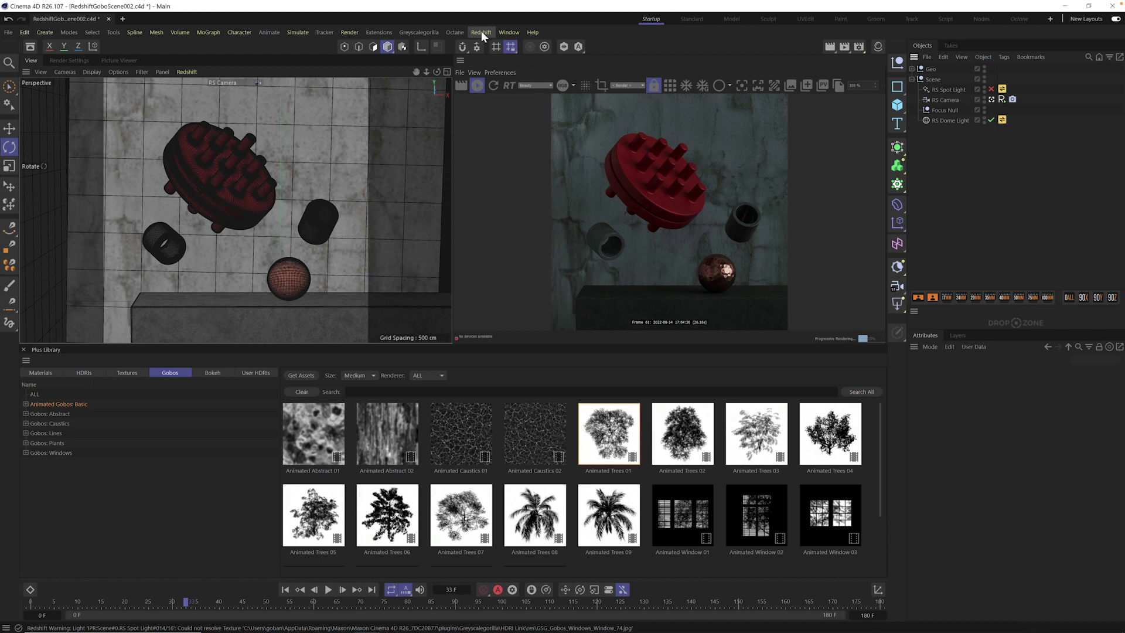
left_click(26, 32)
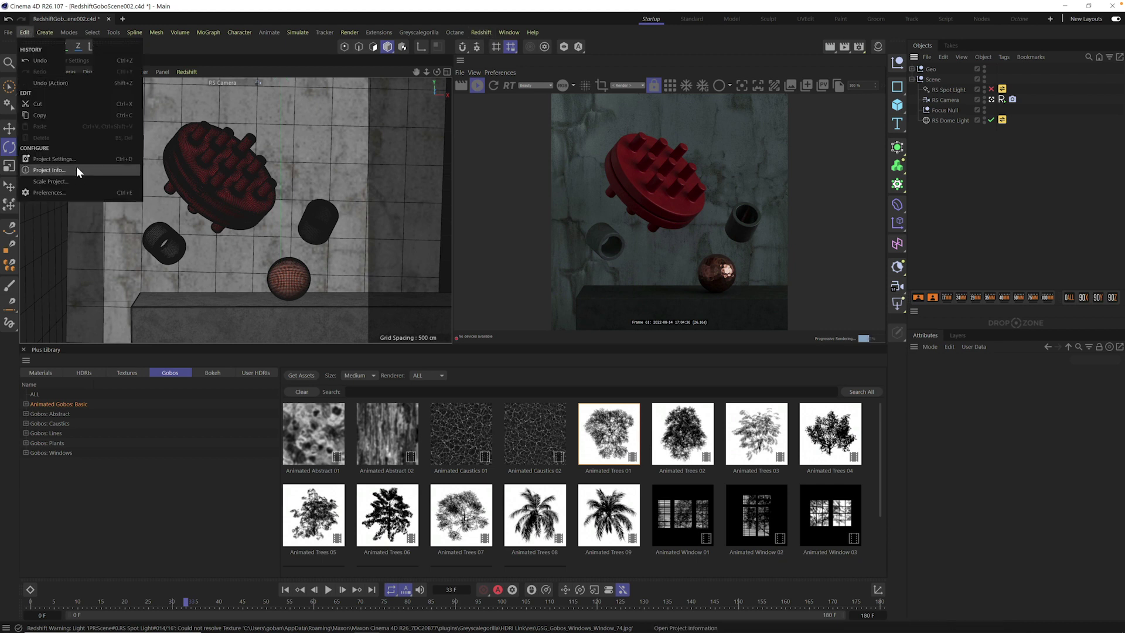
left_click(76, 193)
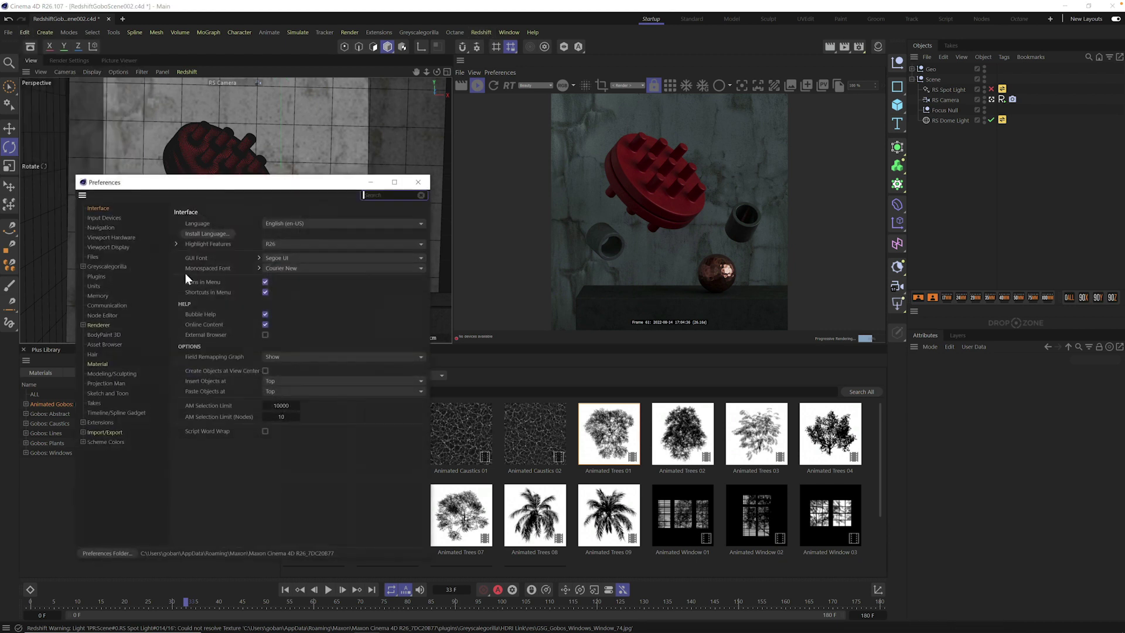
left_click(84, 324)
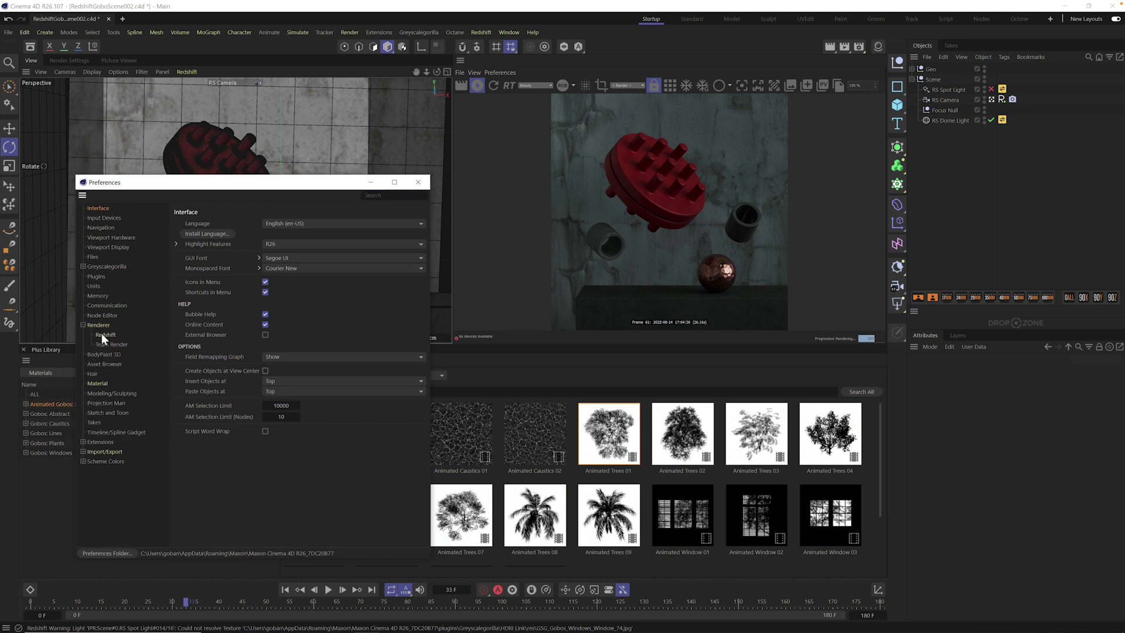
left_click(101, 334)
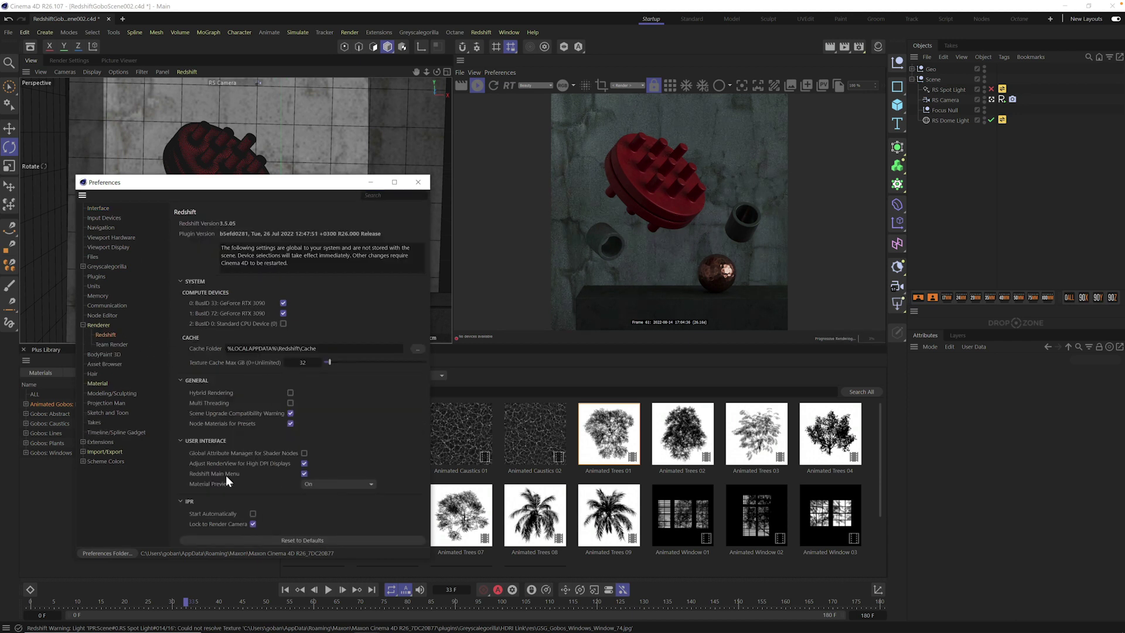
left_click(419, 182)
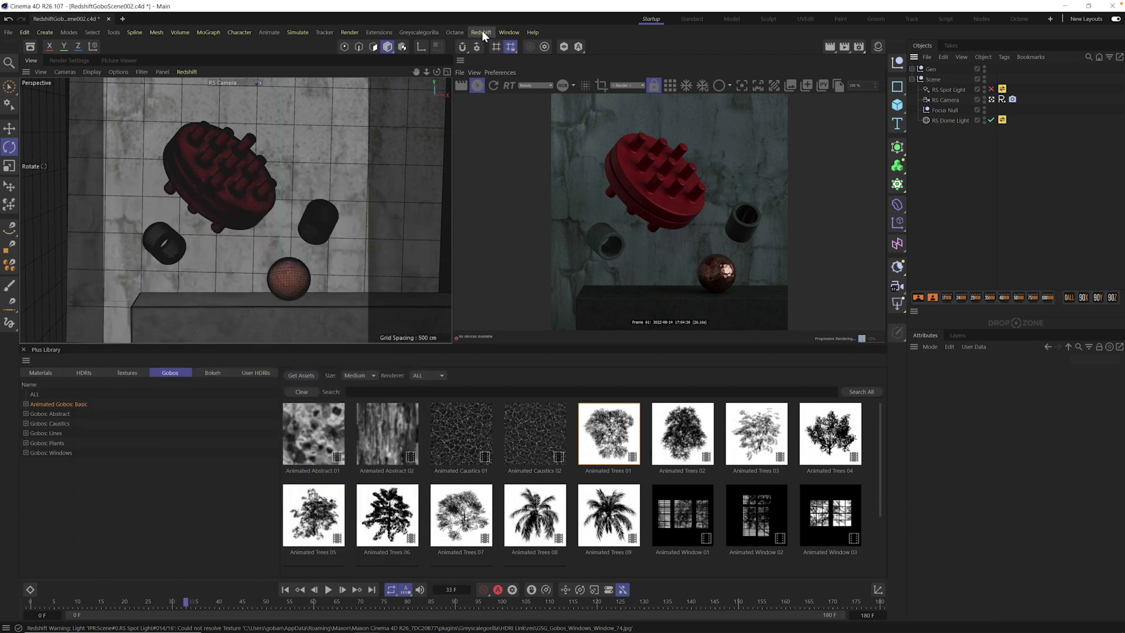
Add a new Redshift Spot Light positioned at -810 cm on Z
left_click(482, 33)
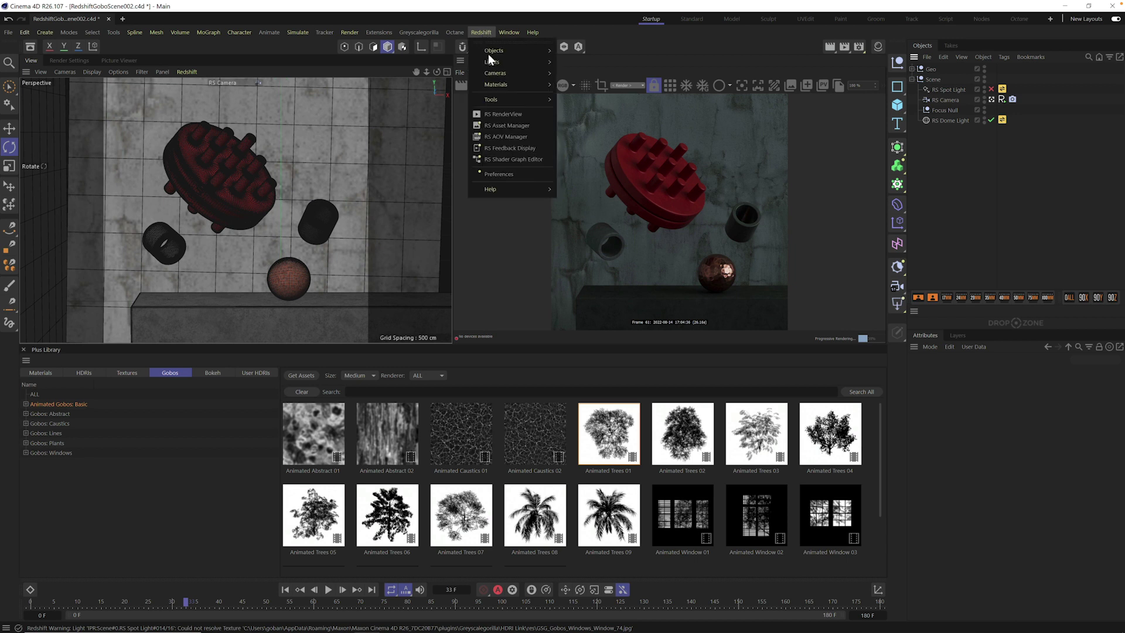
mouse_move(499, 61)
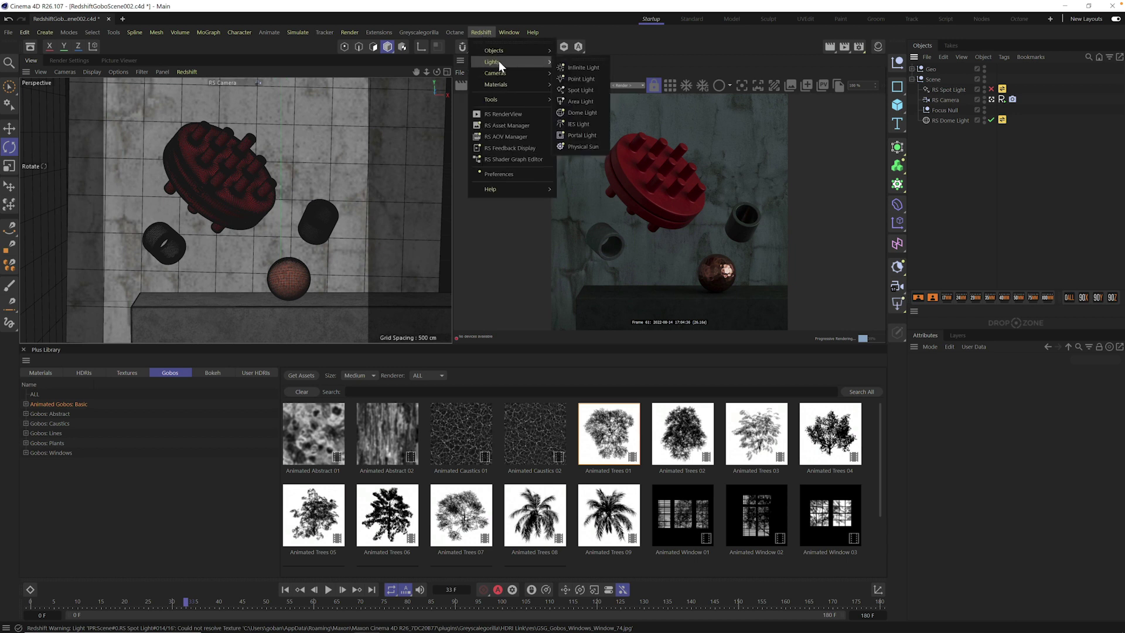
left_click(590, 89)
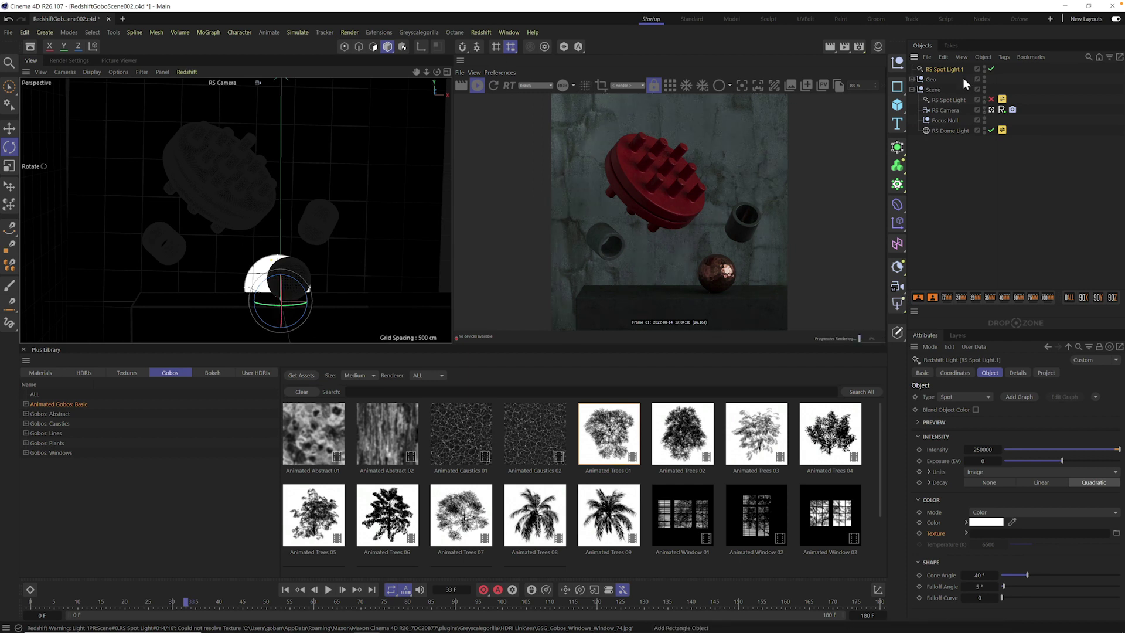
left_click(955, 373)
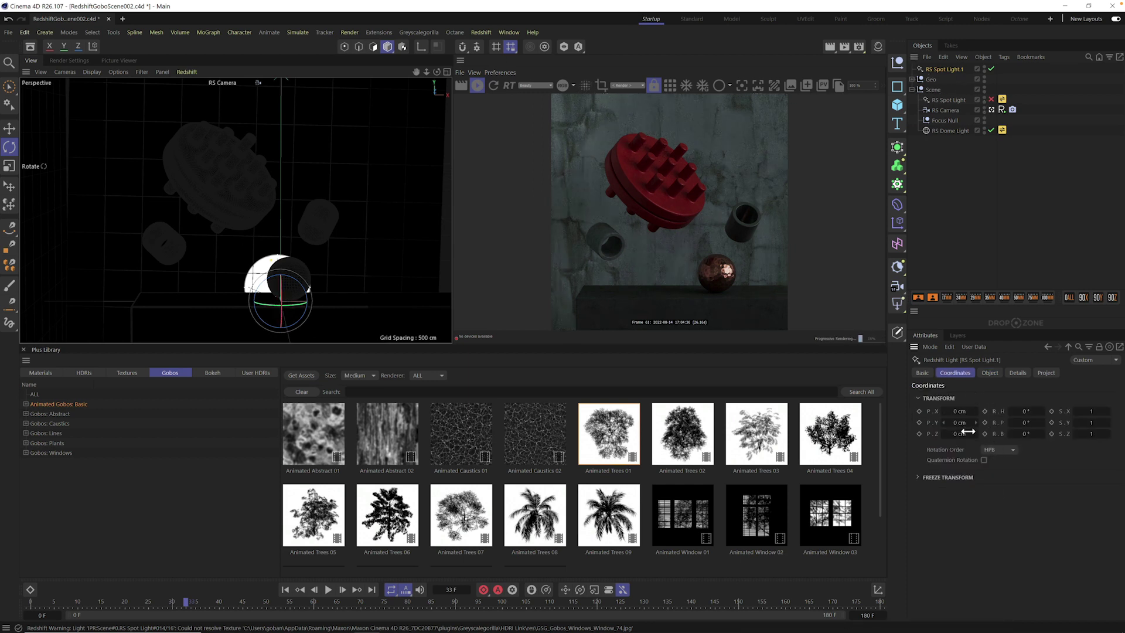
left_click_drag(962, 433, 557, 455)
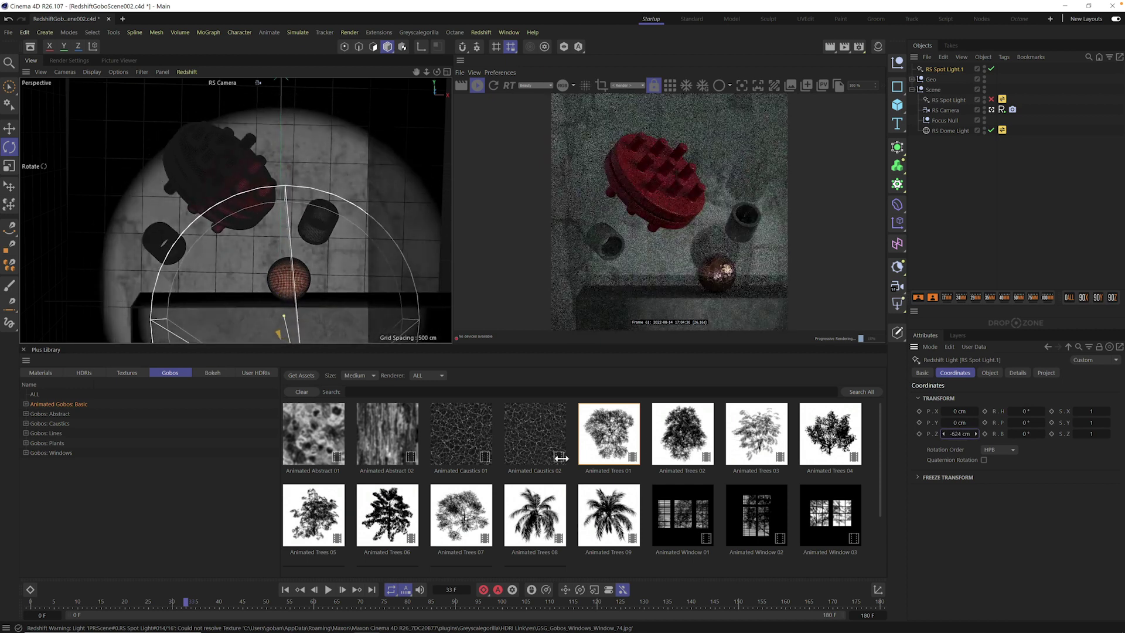
left_click_drag(638, 368, 674, 317)
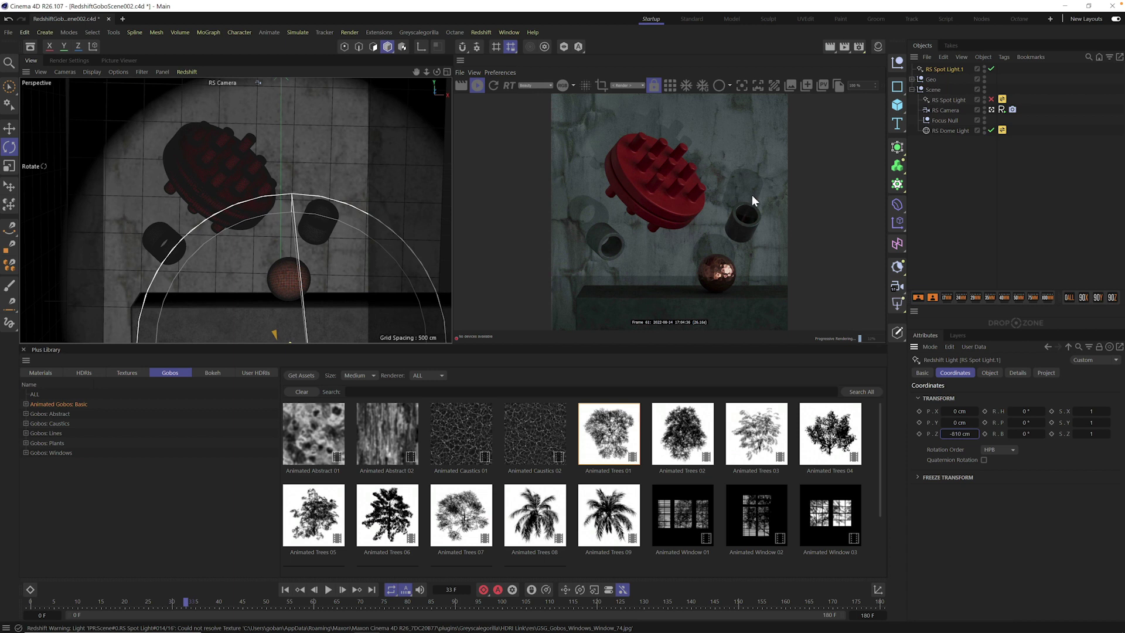
left_click(947, 68)
Set RS Spot Light 1's intensity to 258170 and exposure to 1.498
left_click(991, 373)
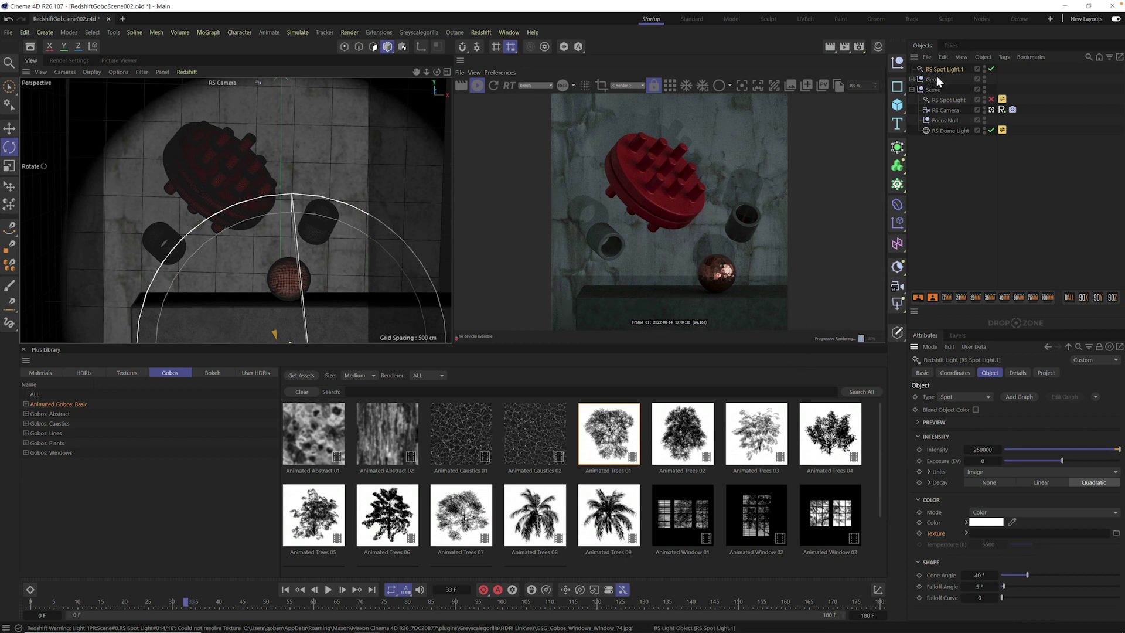
mouse_move(984, 449)
left_mouse_down()
mouse_move(1051, 440)
mouse_move(1000, 466)
left_mouse_up()
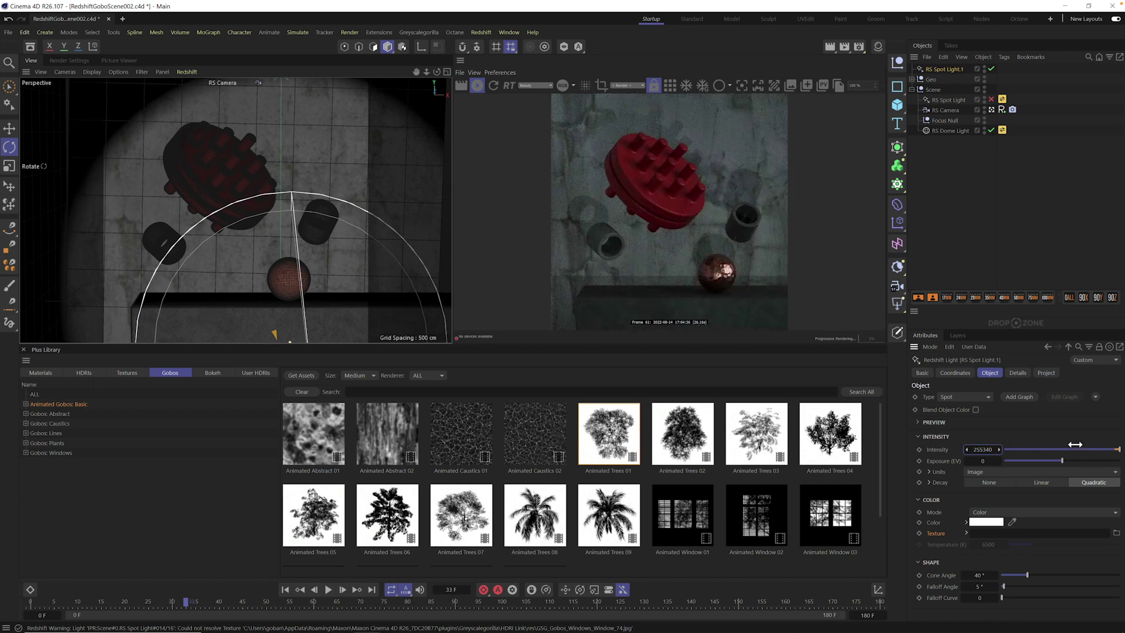
mouse_move(1075, 444)
left_mouse_down()
mouse_move(1086, 463)
mouse_move(1075, 461)
left_mouse_up()
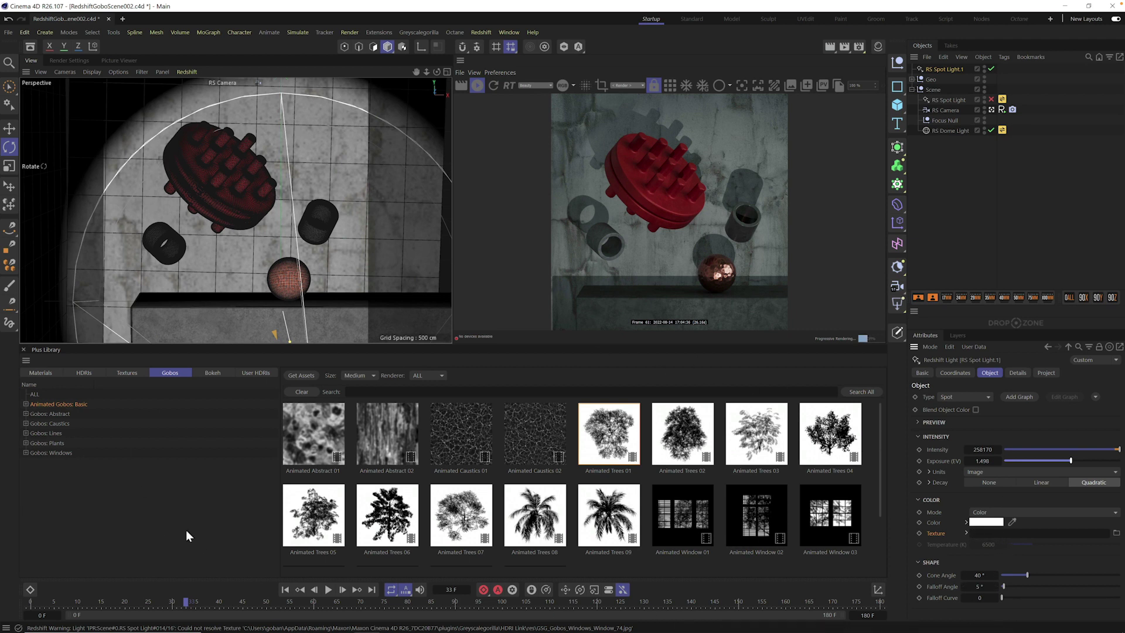
left_click(52, 414)
left_click(60, 422)
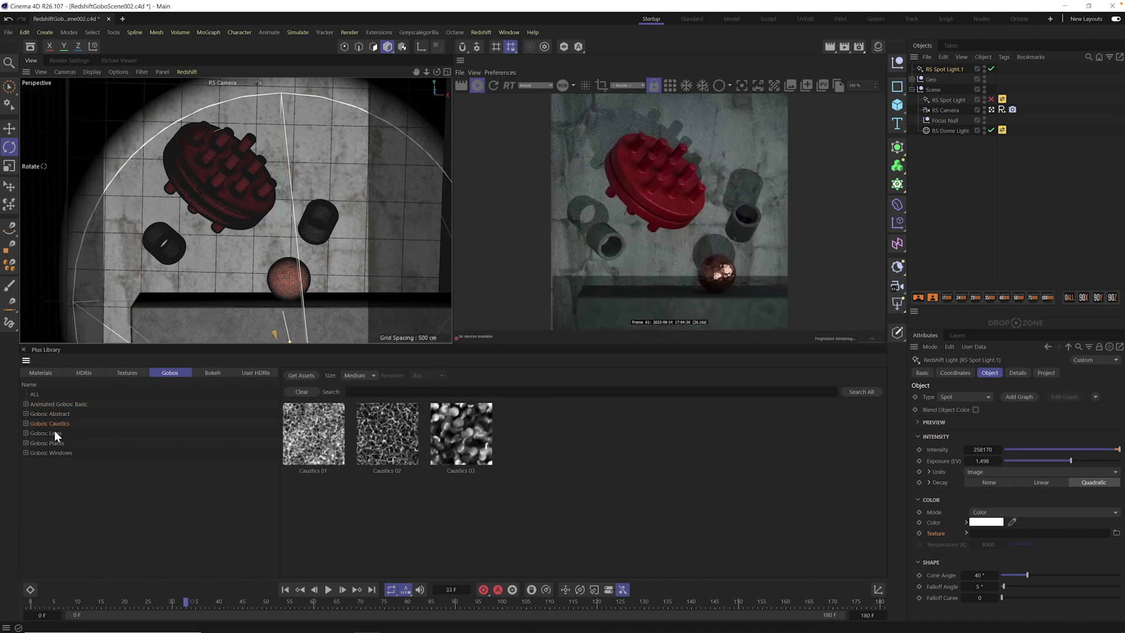
left_click(54, 433)
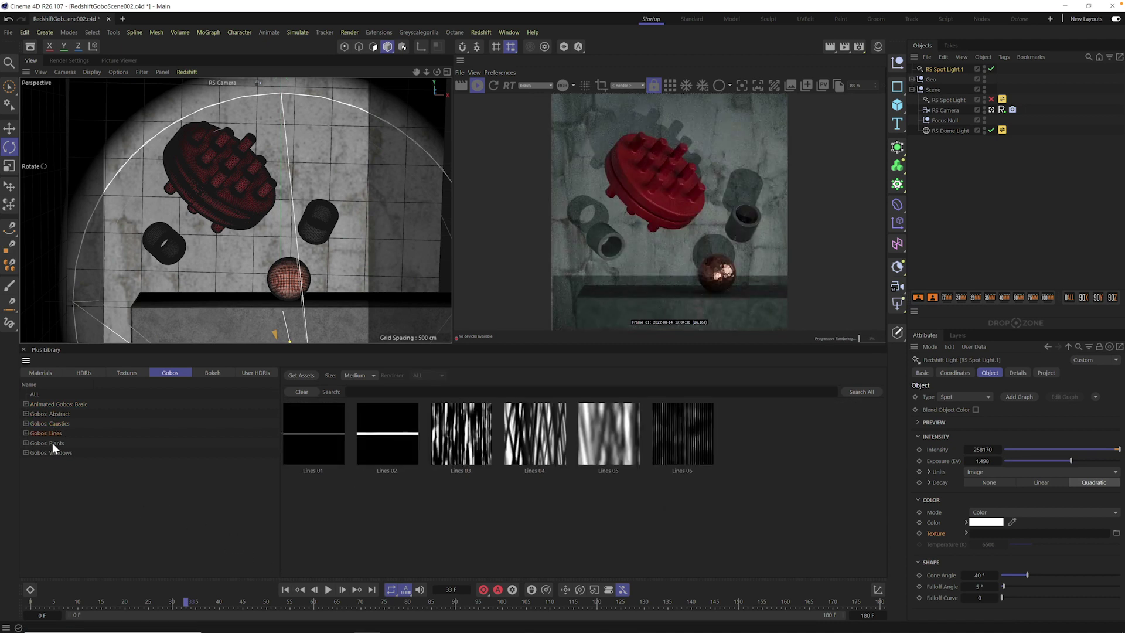
left_click(52, 442)
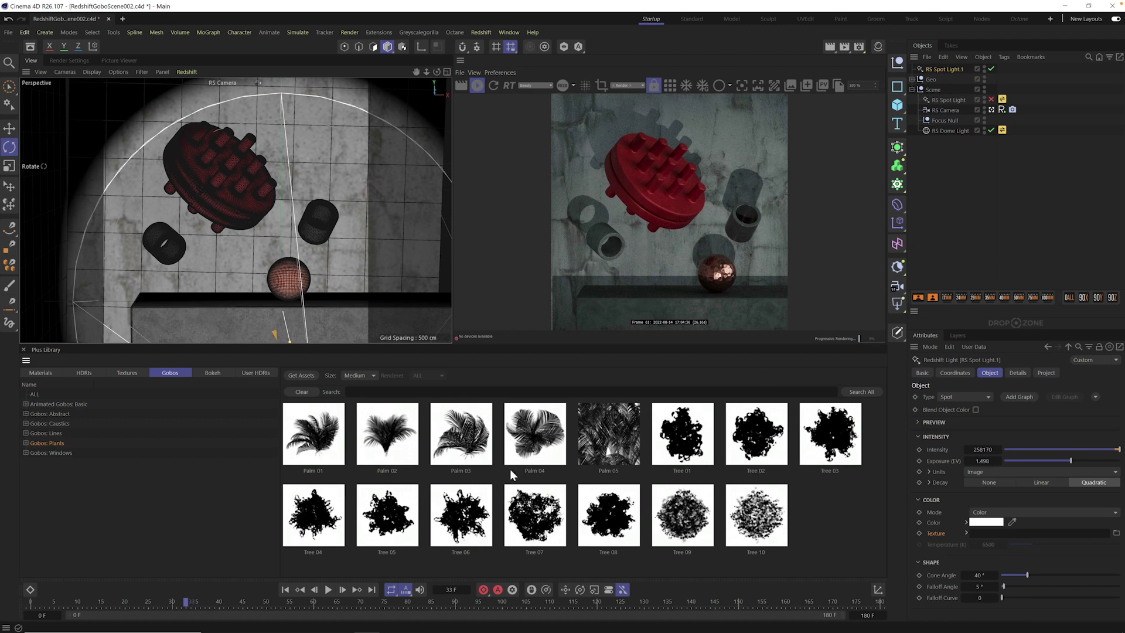
left_click(52, 452)
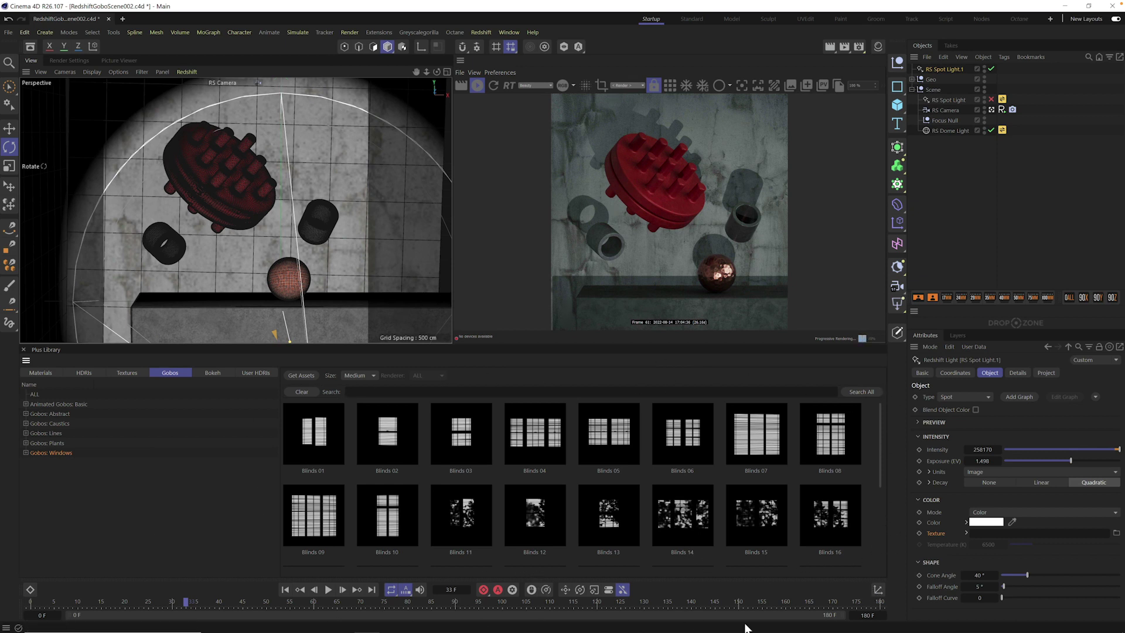
left_click(68, 404)
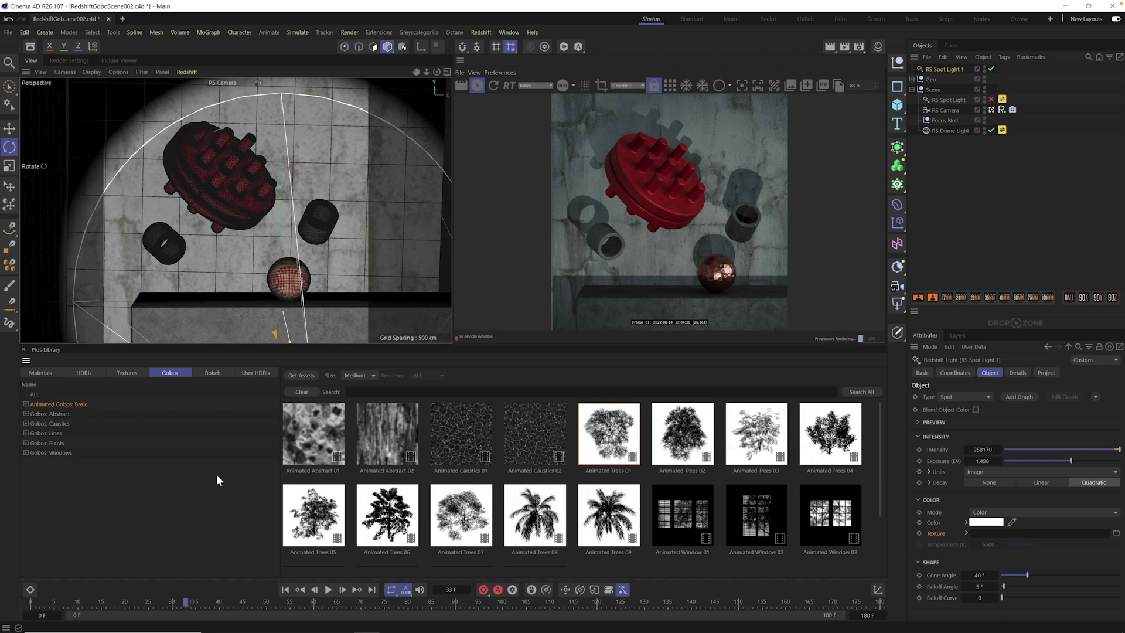
Apply the Animated Trees 01 gobo to the light, with a 55.1° cone and exposure 4.229
left_click(428, 33)
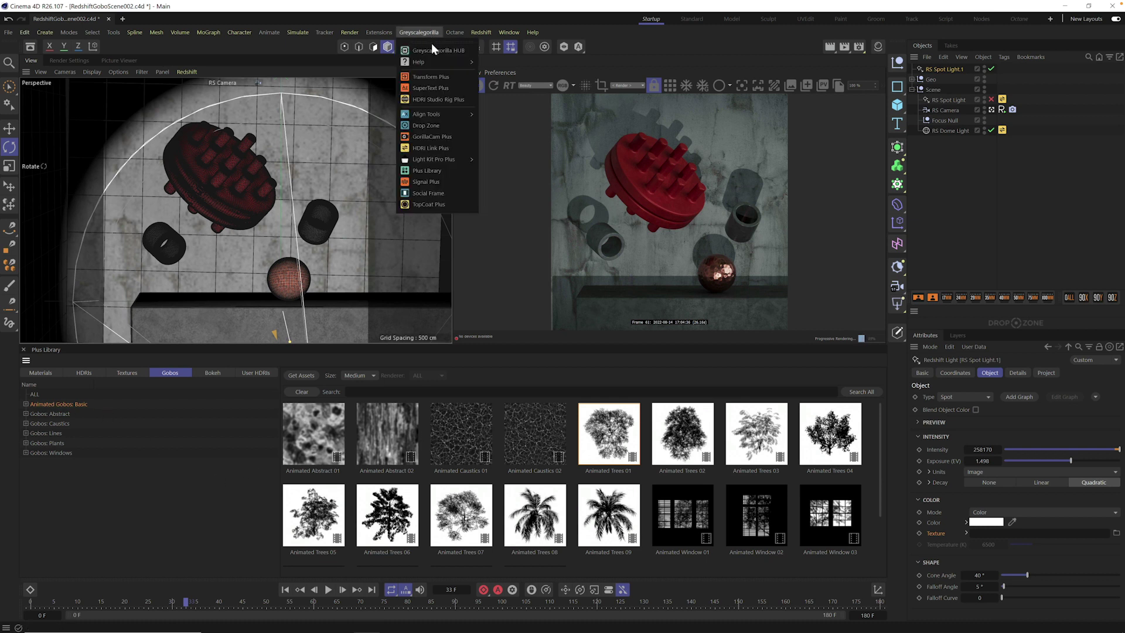
left_click(429, 31)
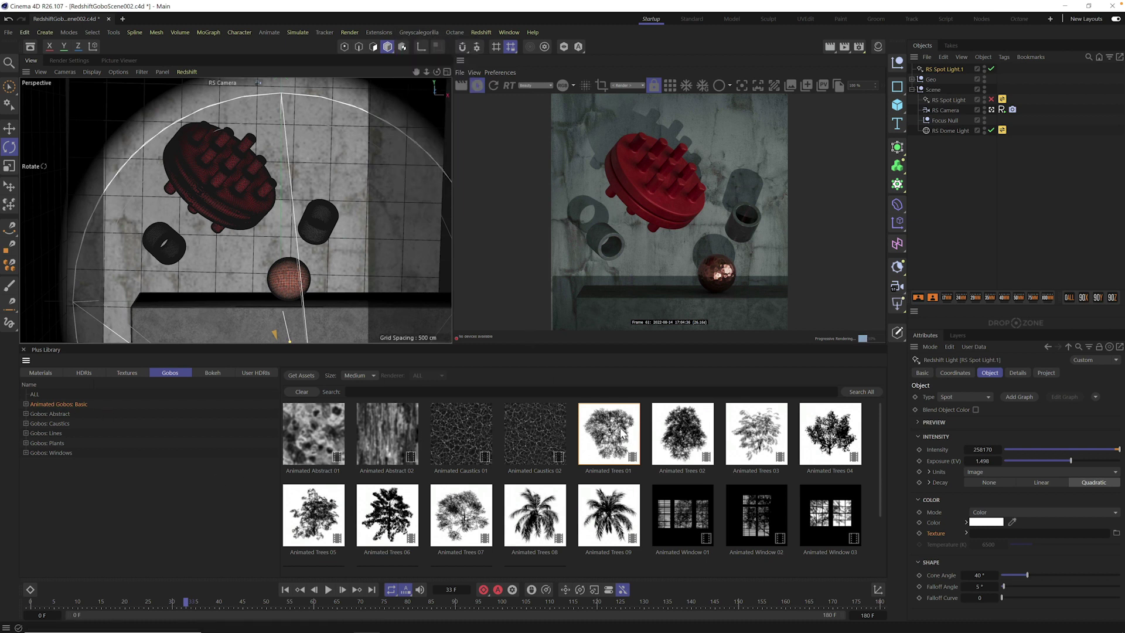
left_click_drag(610, 434, 1026, 539)
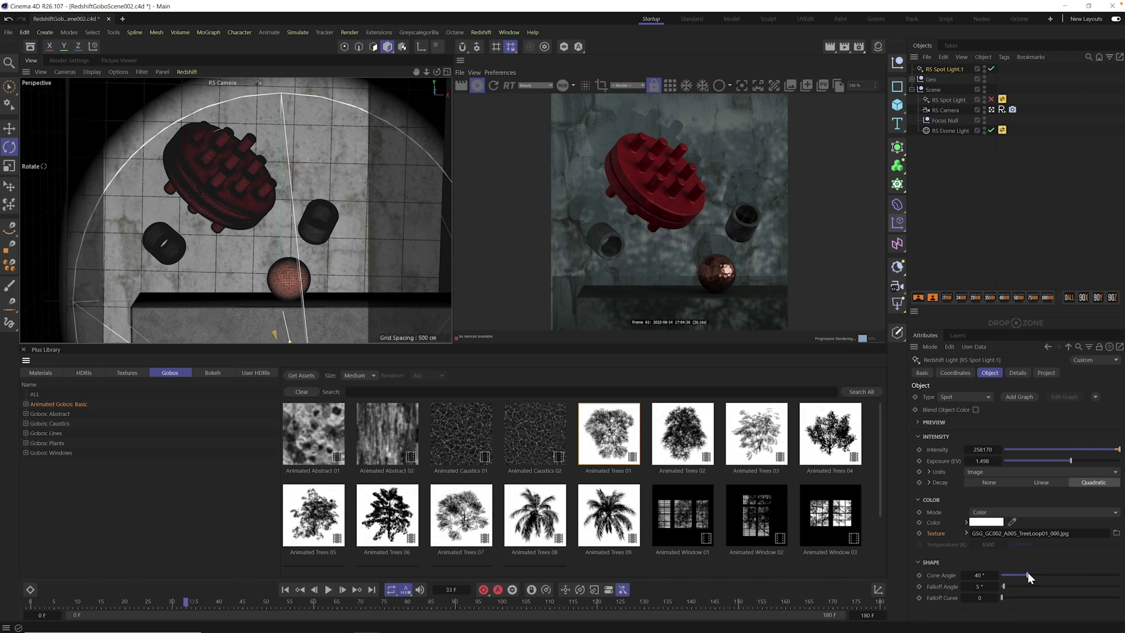
left_click_drag(1028, 573, 1039, 572)
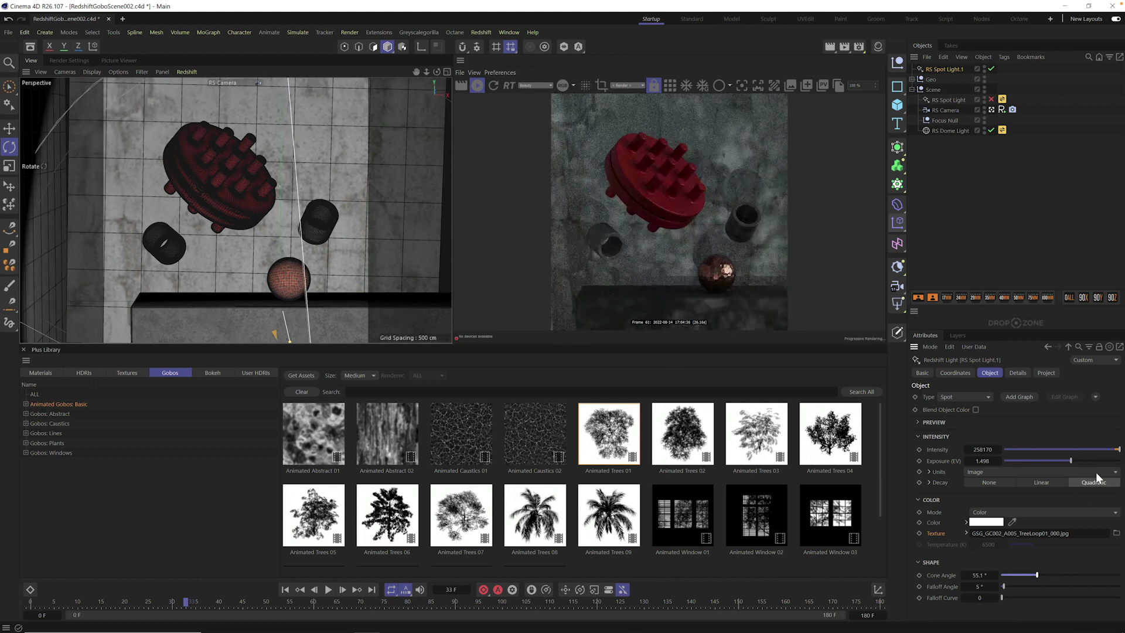
left_click_drag(1099, 460, 1086, 461)
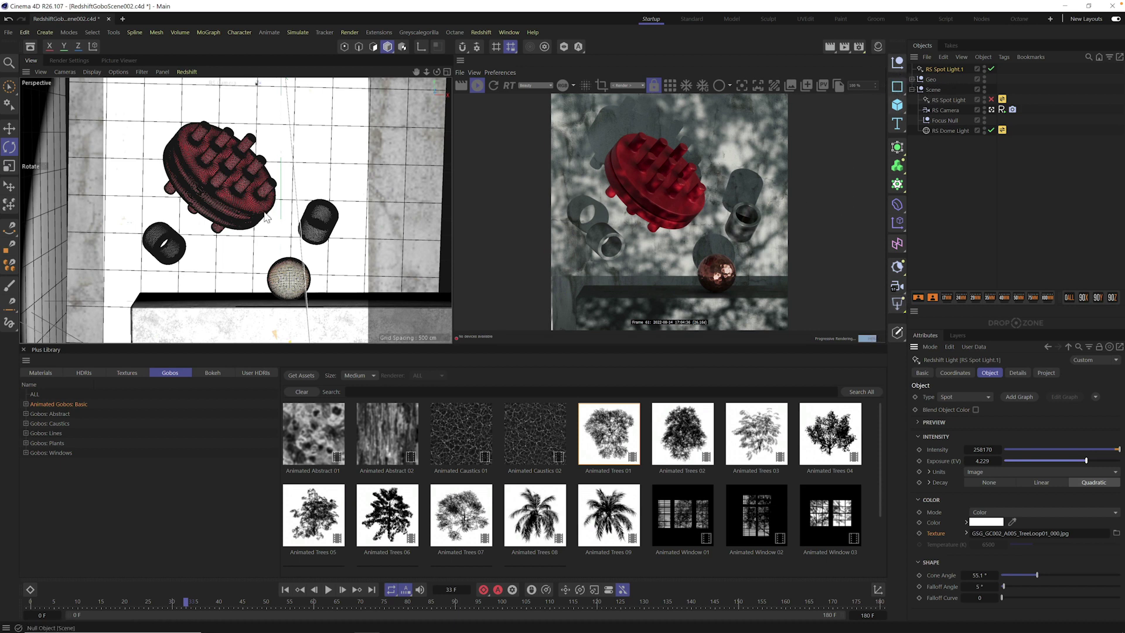
Parent RS Spot Light.1 under a new Null rotated to H 74° and P -31°
left_click(897, 63)
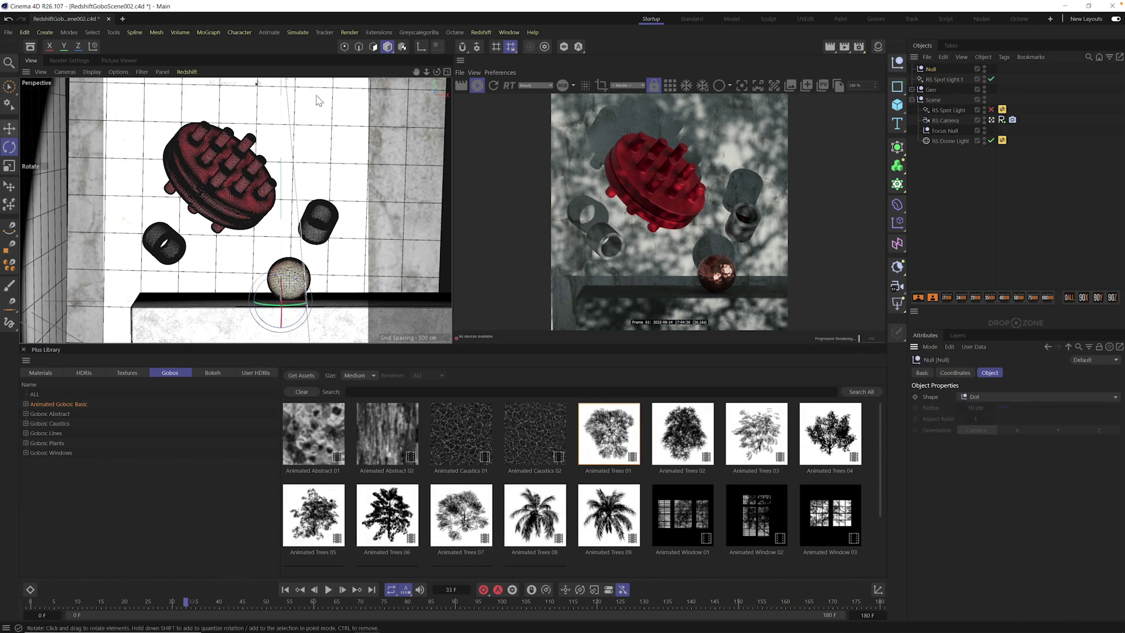
left_click_drag(936, 70, 934, 71)
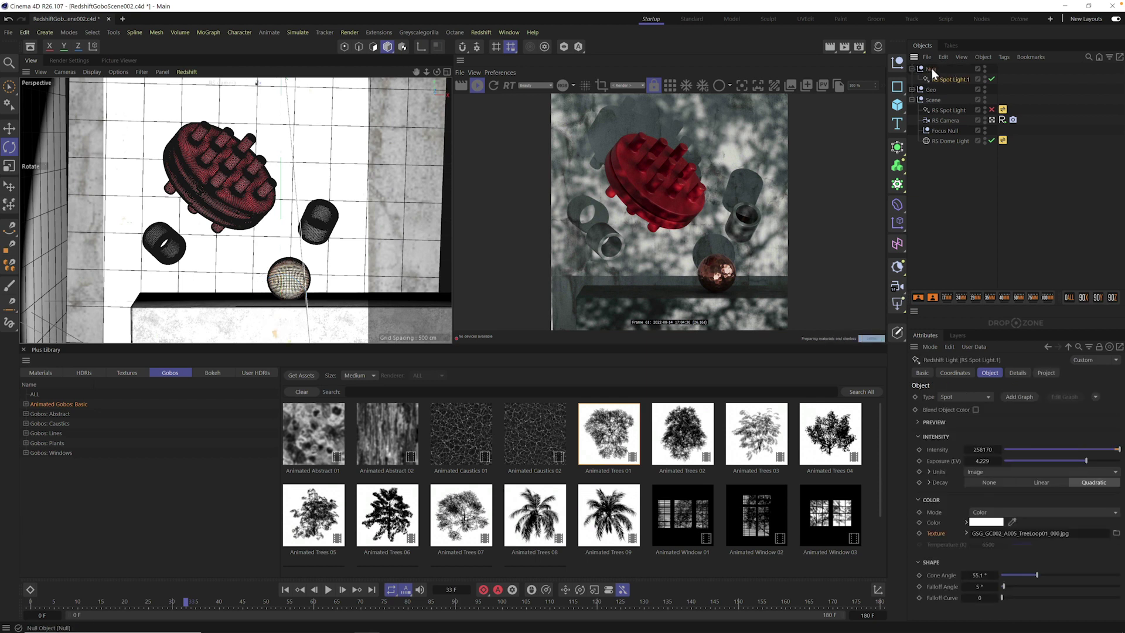
left_click(957, 373)
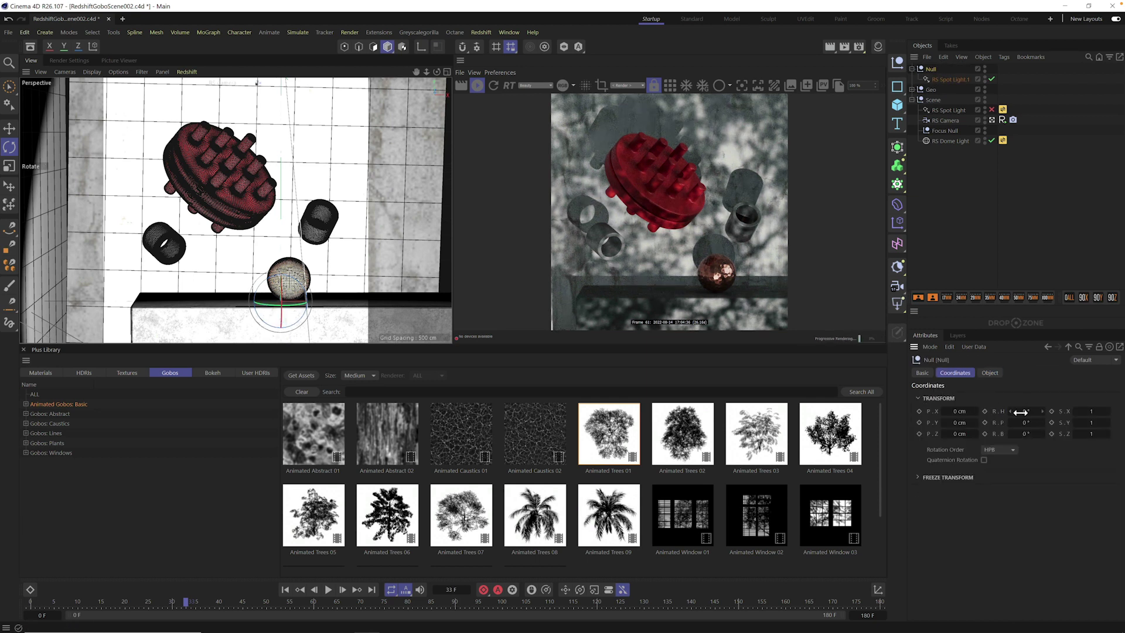
mouse_move(1022, 411)
left_mouse_down()
mouse_move(1068, 413)
mouse_move(1010, 423)
left_mouse_up()
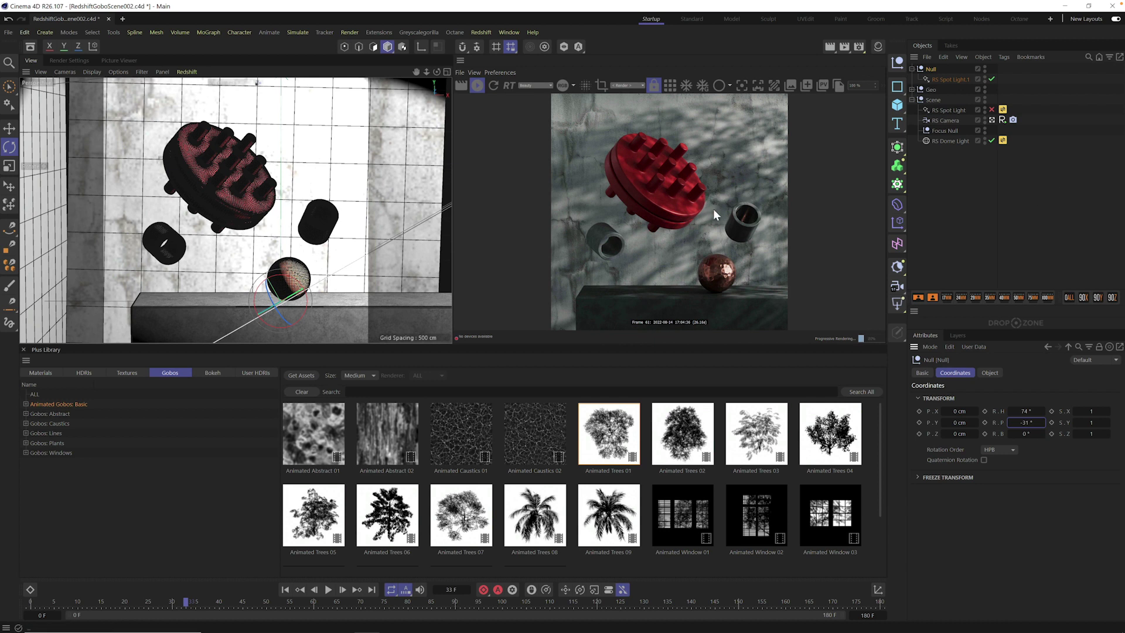
Rotate RS Spot Light.1 to heading 1° and pitch 2°
left_click(949, 79)
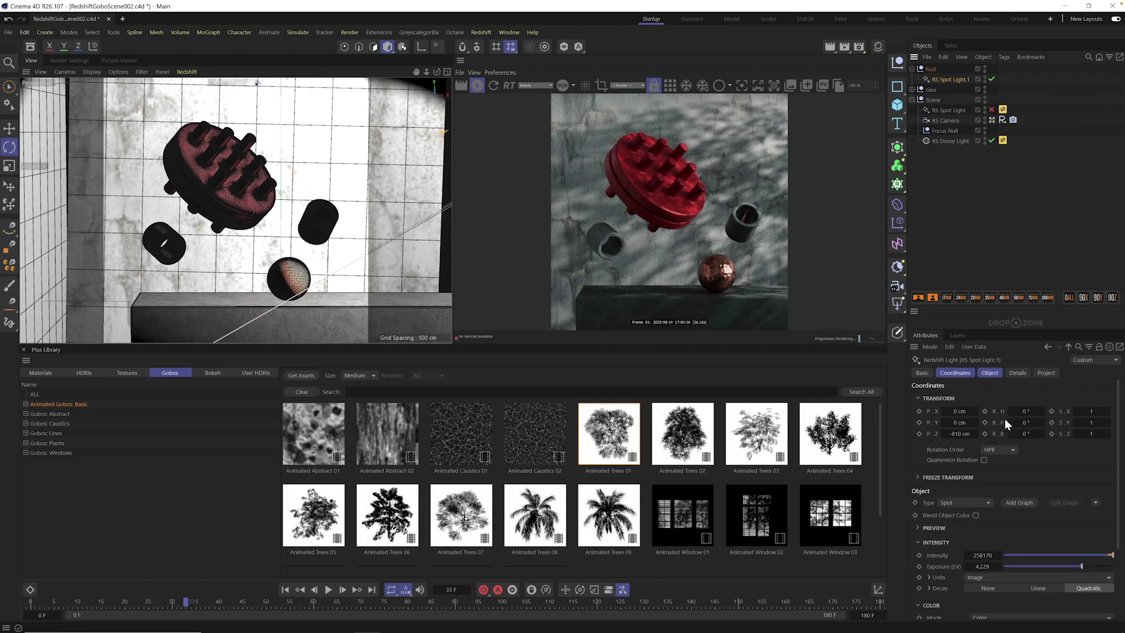
left_click(1010, 423)
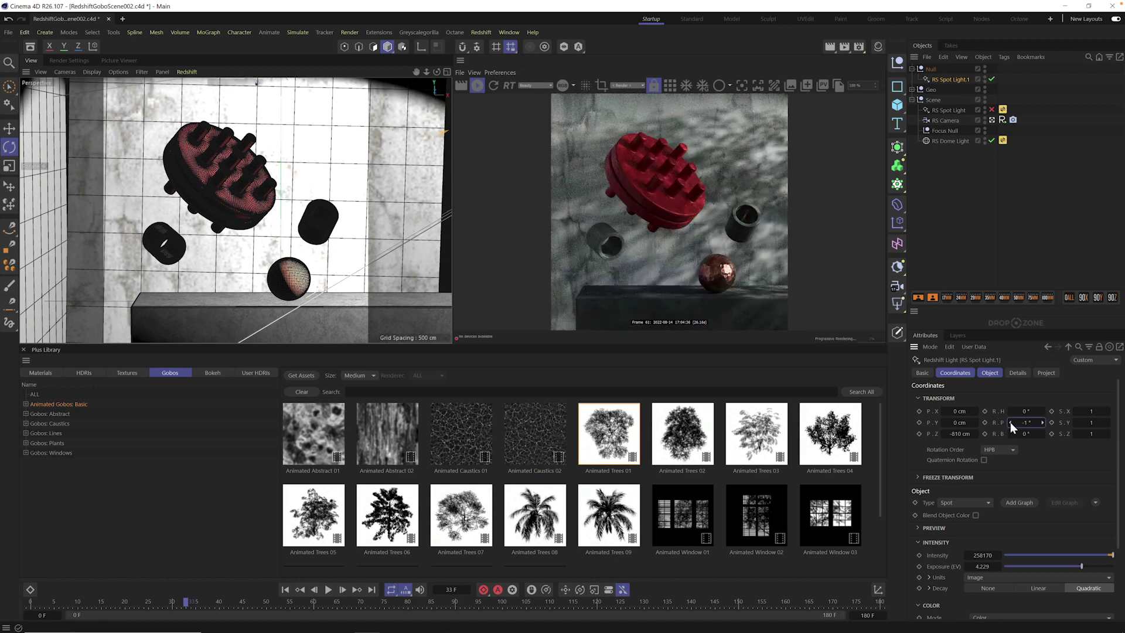
left_click(1042, 421)
left_click(1042, 421)
left_click(1041, 422)
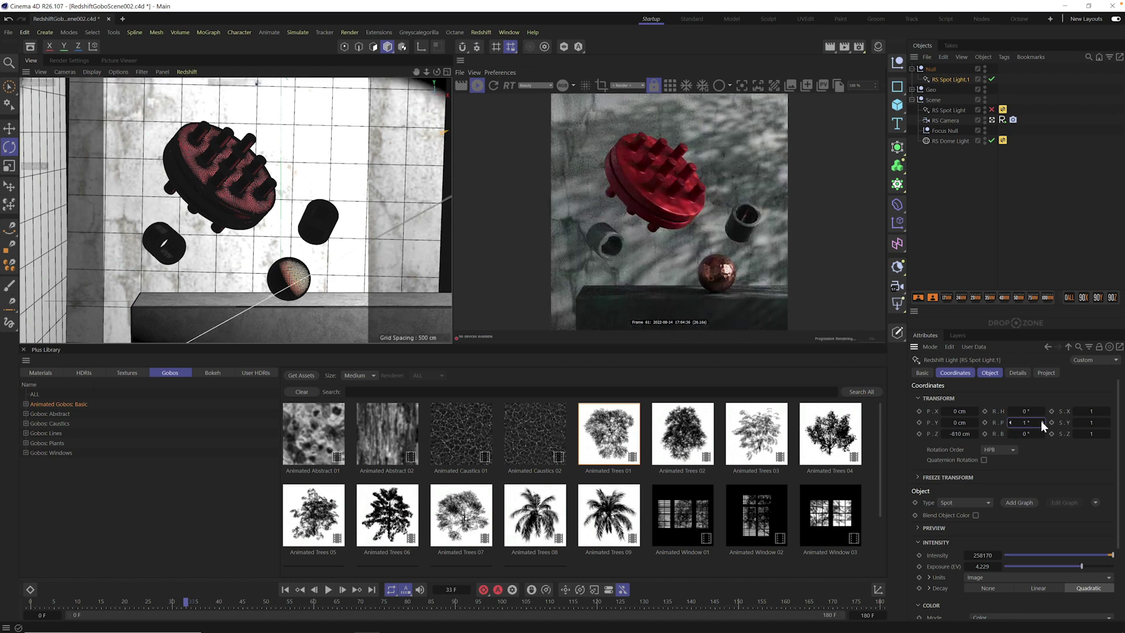
left_click(1042, 411)
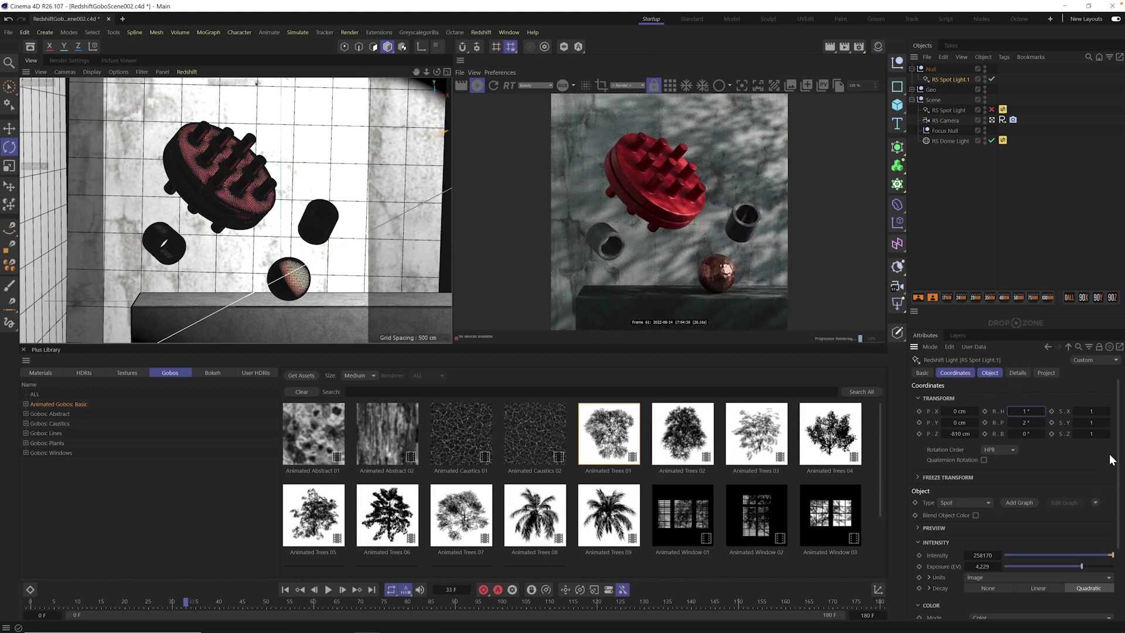
Widen the spot light's cone angle to 60.1° and scrub the timeline to frame 80
left_click(989, 373)
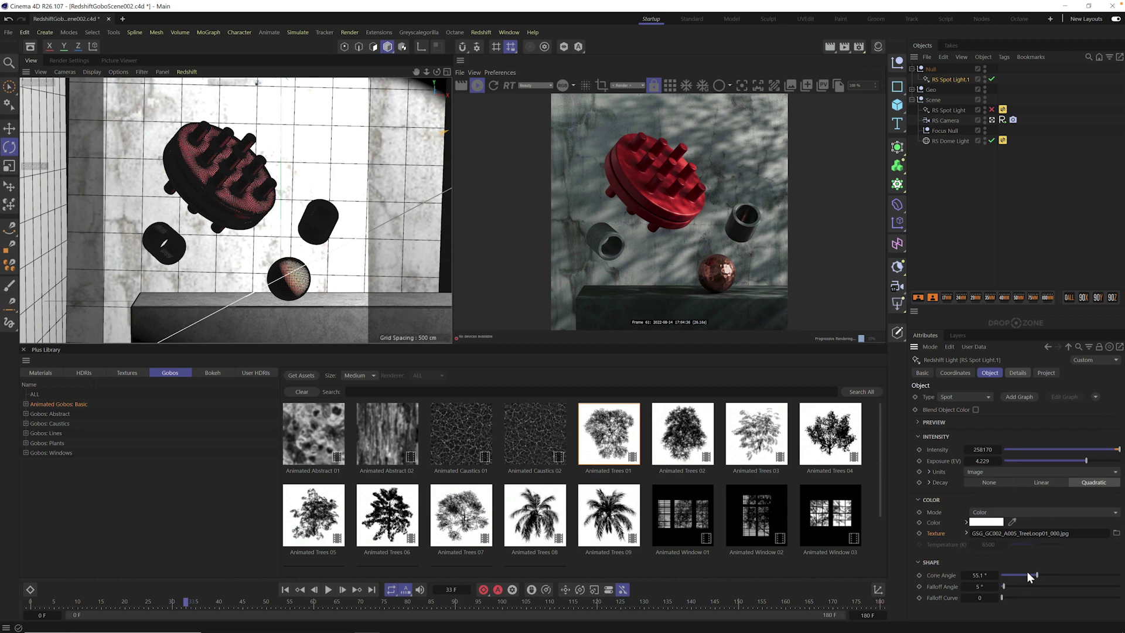
left_click_drag(1037, 571, 1041, 572)
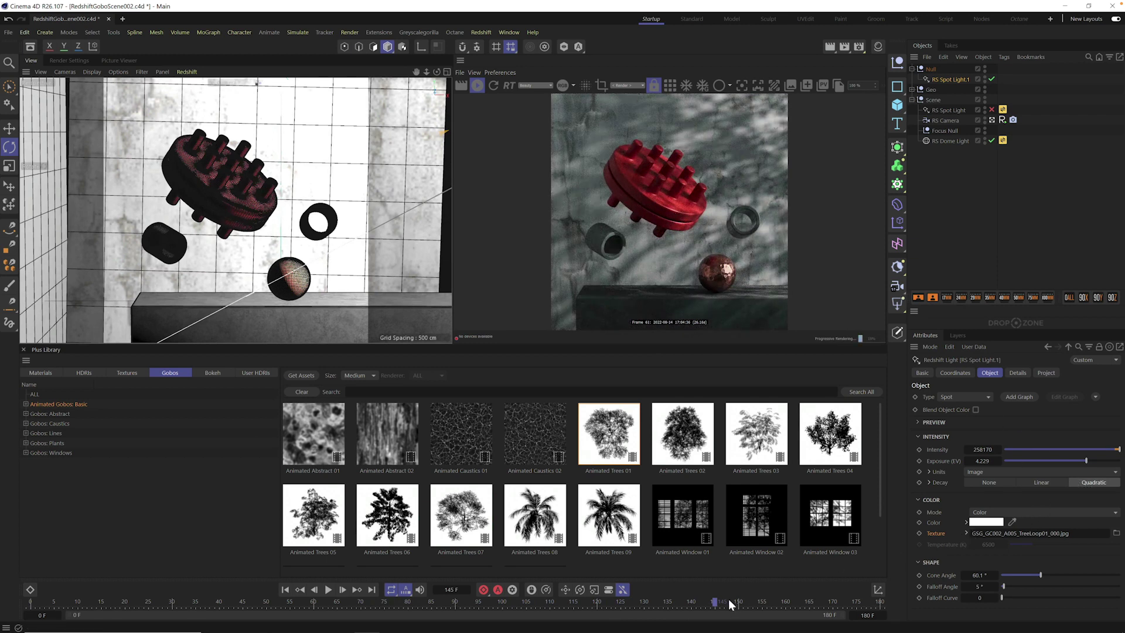
left_click_drag(628, 606, 244, 602)
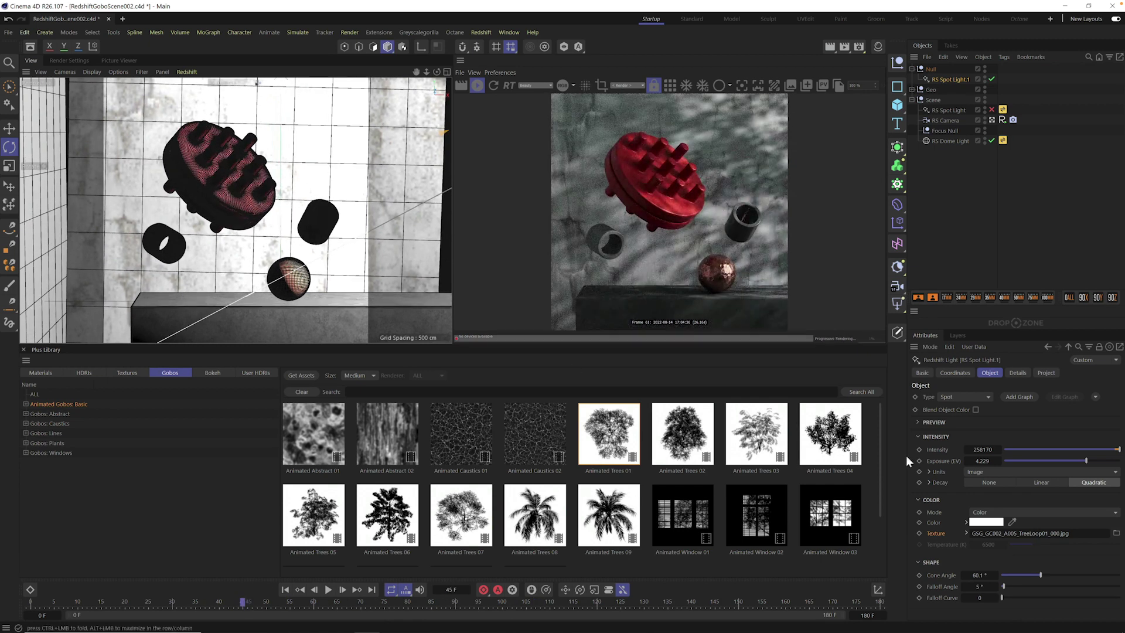
Set the gobo texture's animation Mode to Loop
left_click(966, 532)
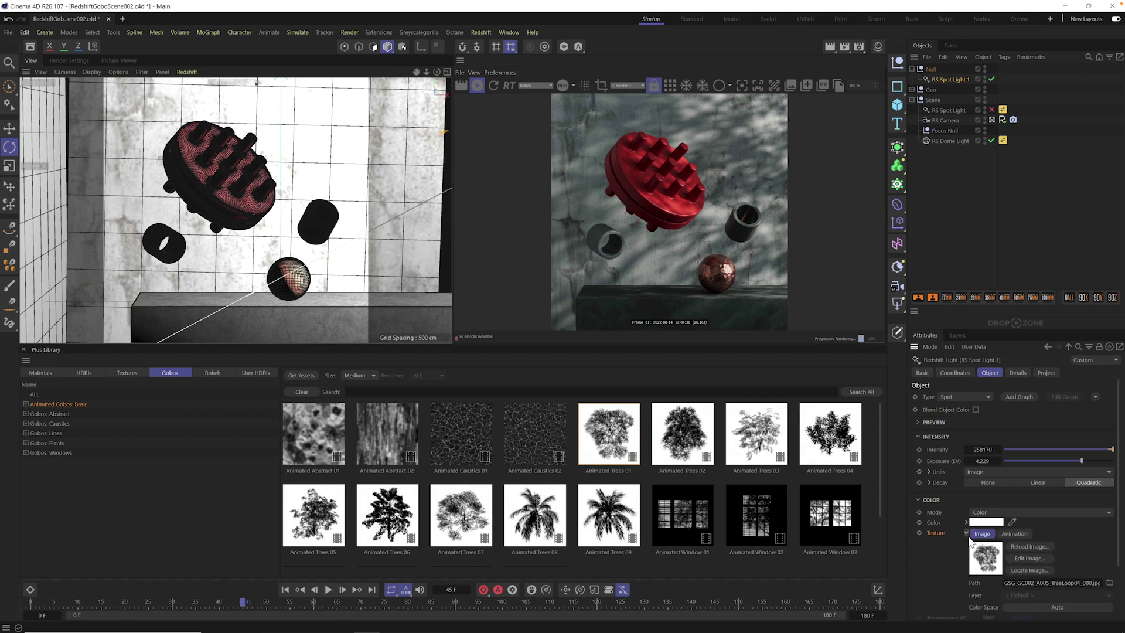
left_click(1018, 532)
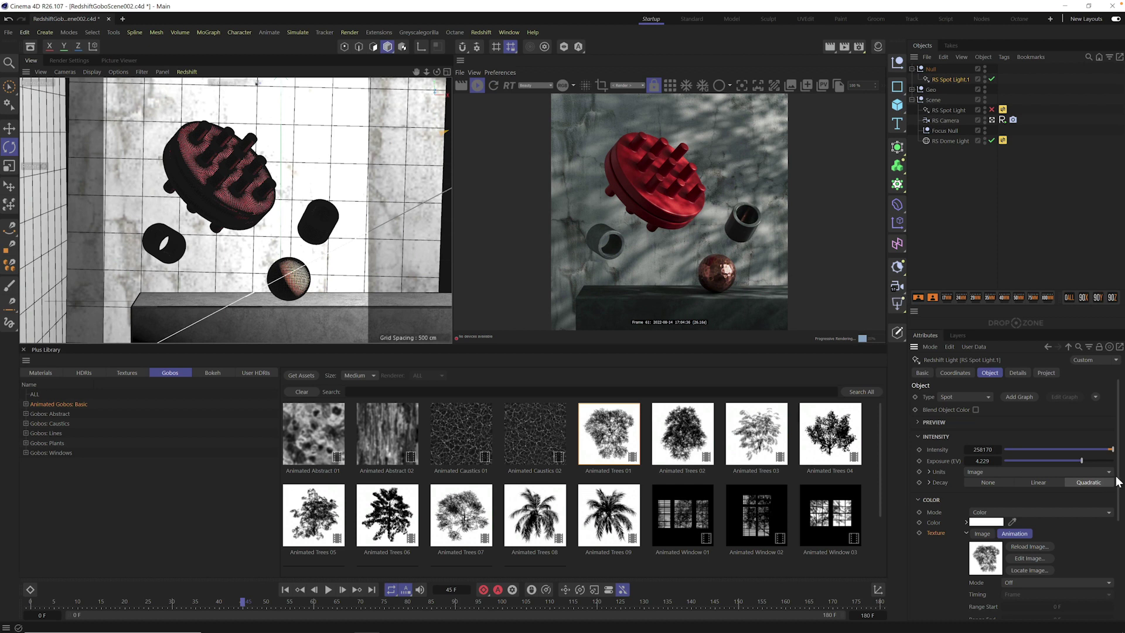
scroll(1117, 482, "down", 5)
left_click(1038, 451)
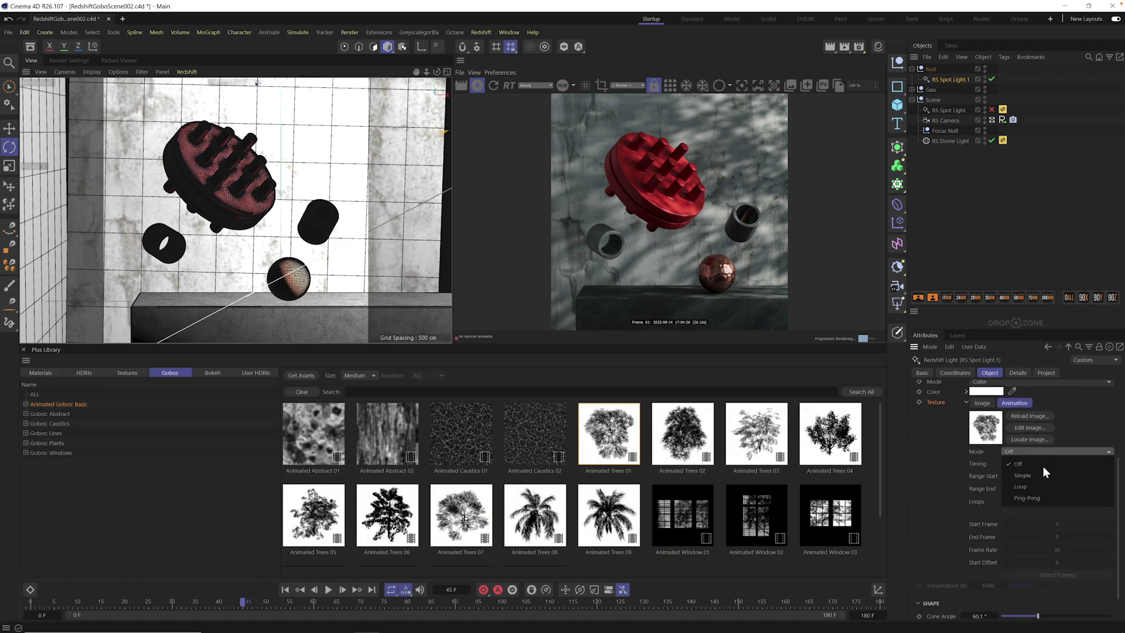
left_click(1048, 488)
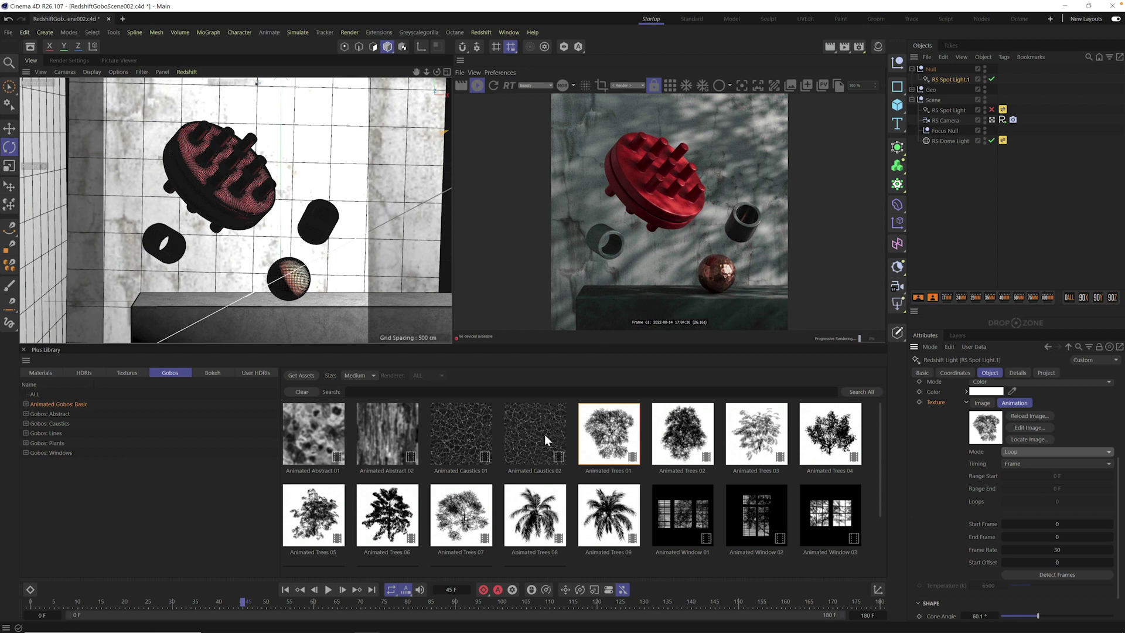
Detect the texture sequence's frame range and scrub frames 95 and 50 to check the animation
scroll(883, 433, "down", 3)
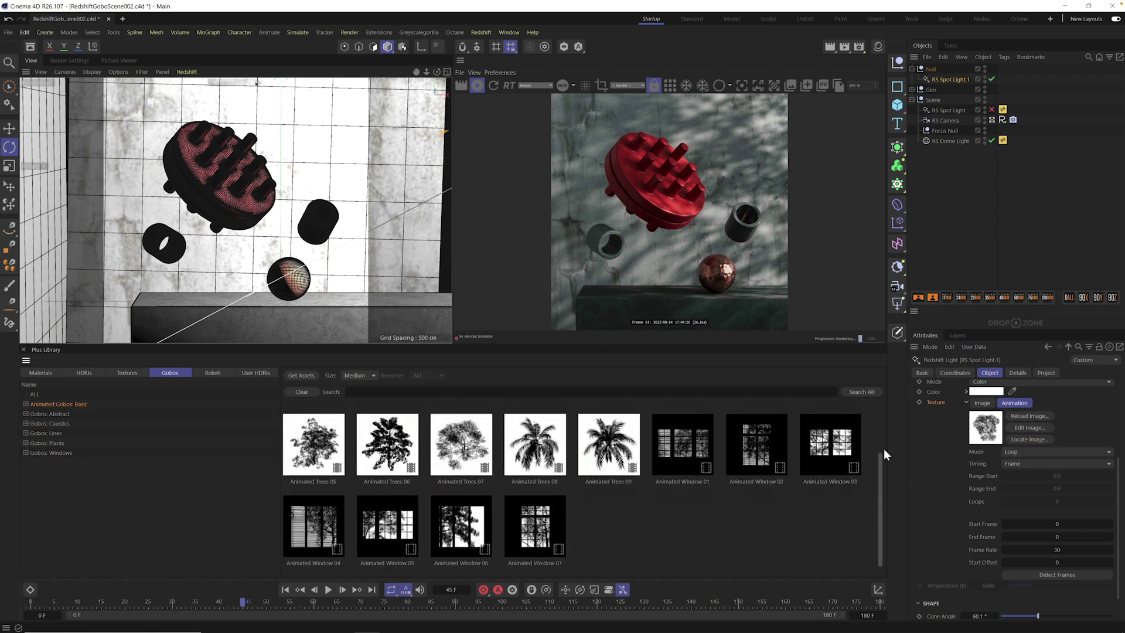
scroll(882, 422, "up", 3)
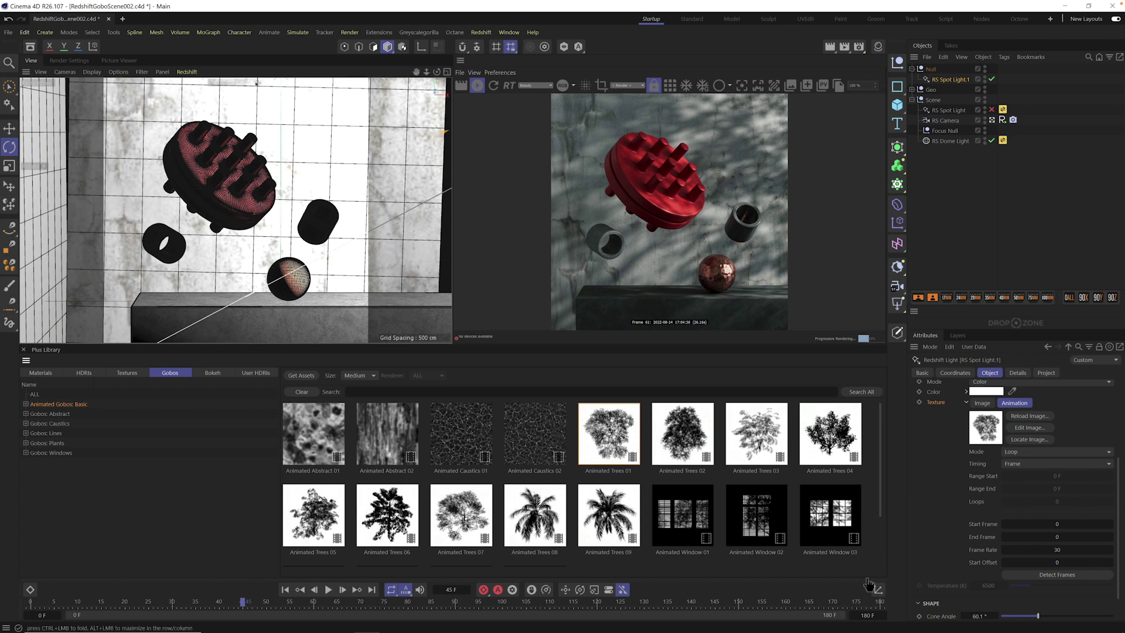
left_click(1057, 572)
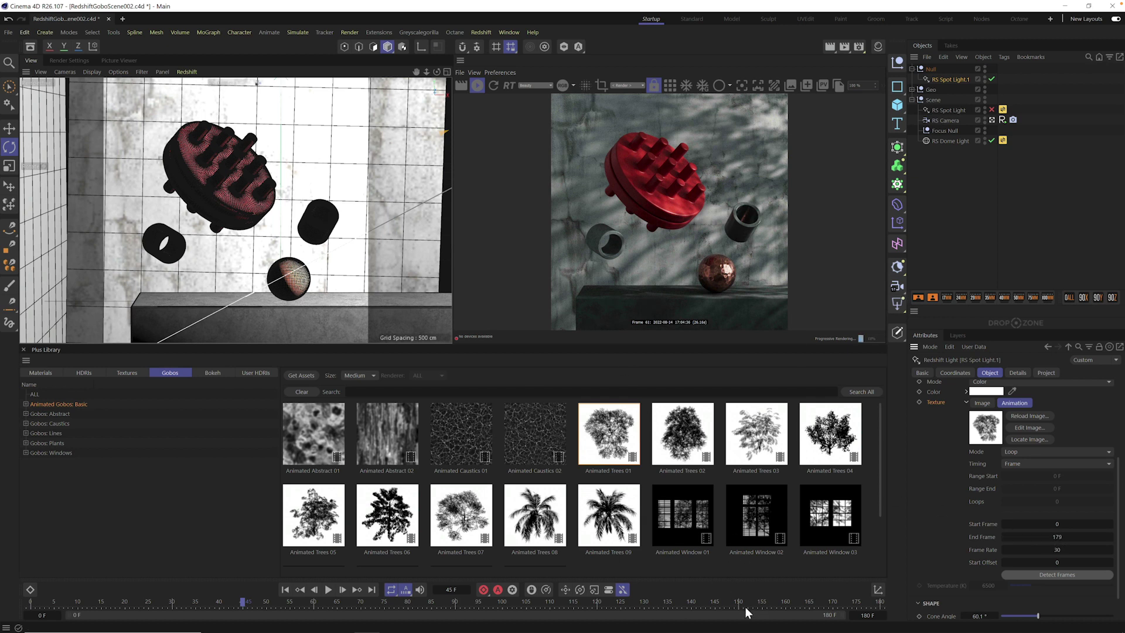
left_click_drag(735, 602, 479, 602)
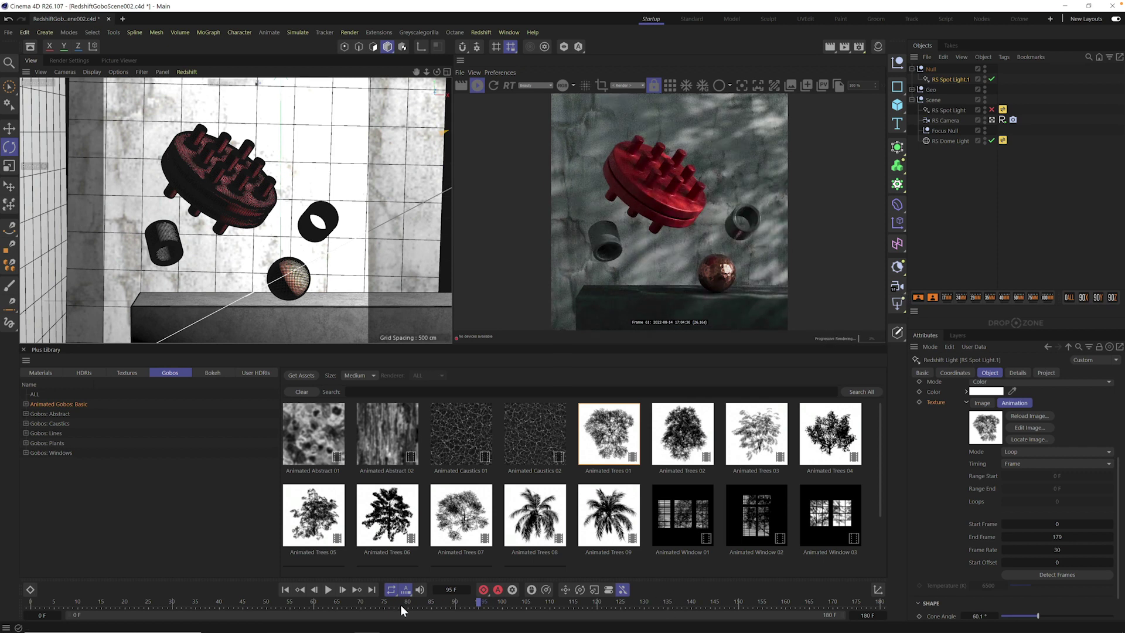
left_click_drag(408, 601, 268, 614)
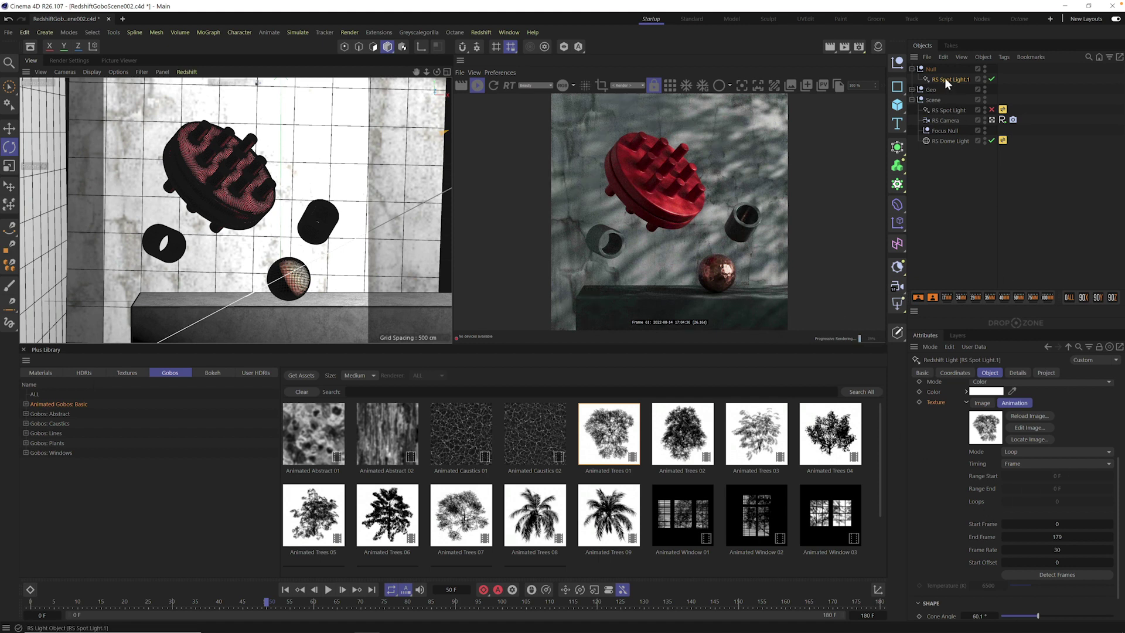
Link the light's Texture parameter to a new HDRI Link Plus tag on RS Spot Light.1
left_click(967, 403)
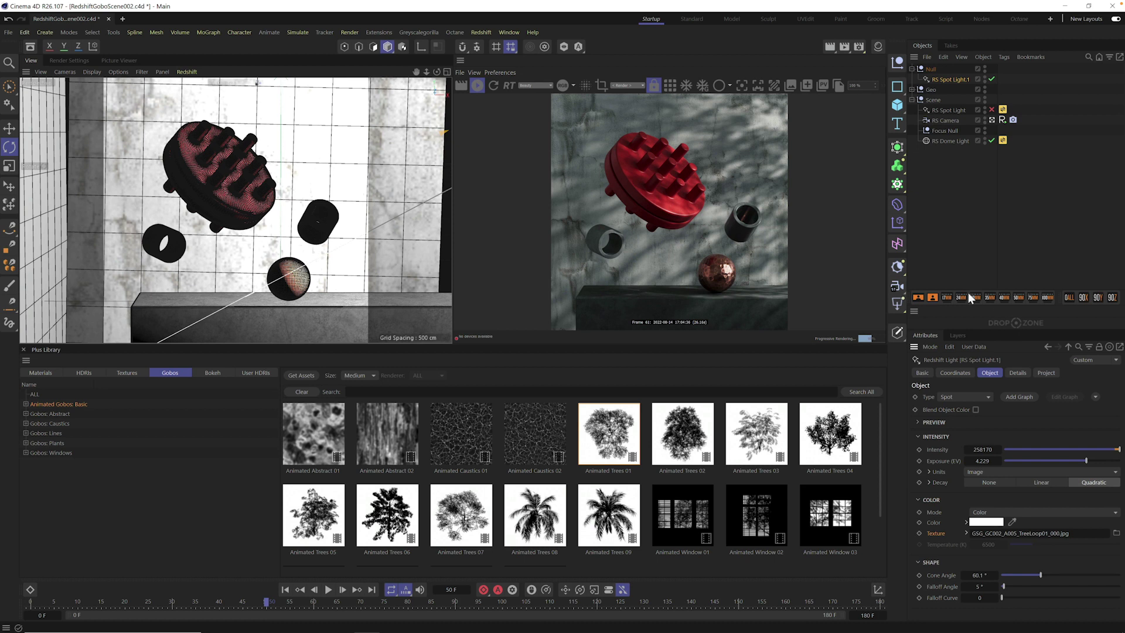
left_click(420, 32)
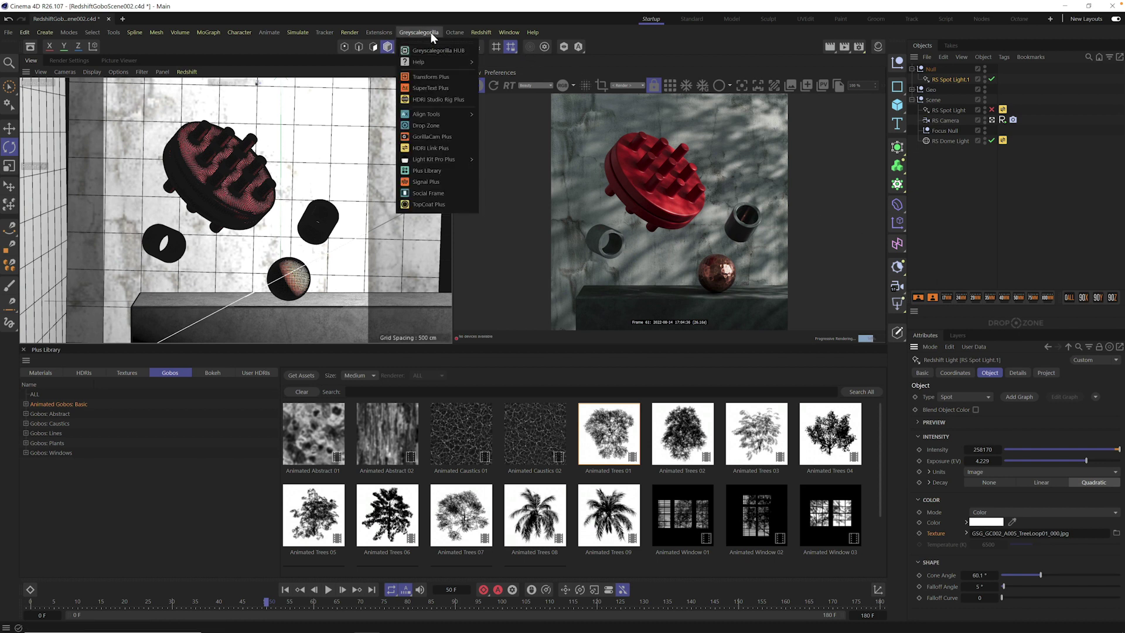
left_click(430, 33)
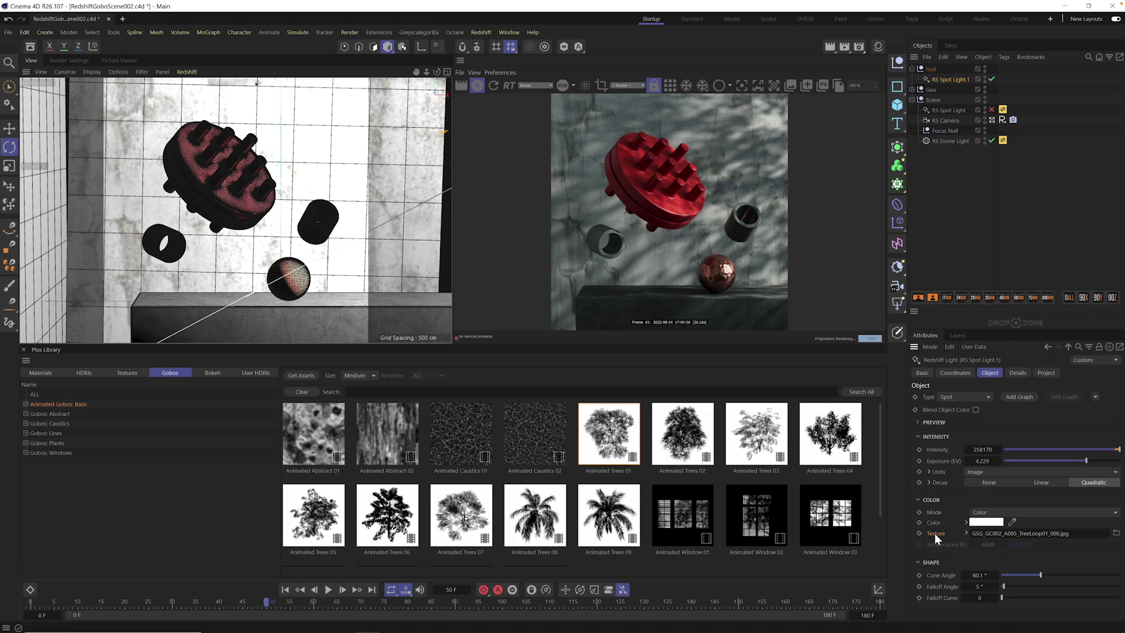
left_click_drag(935, 533, 1009, 330)
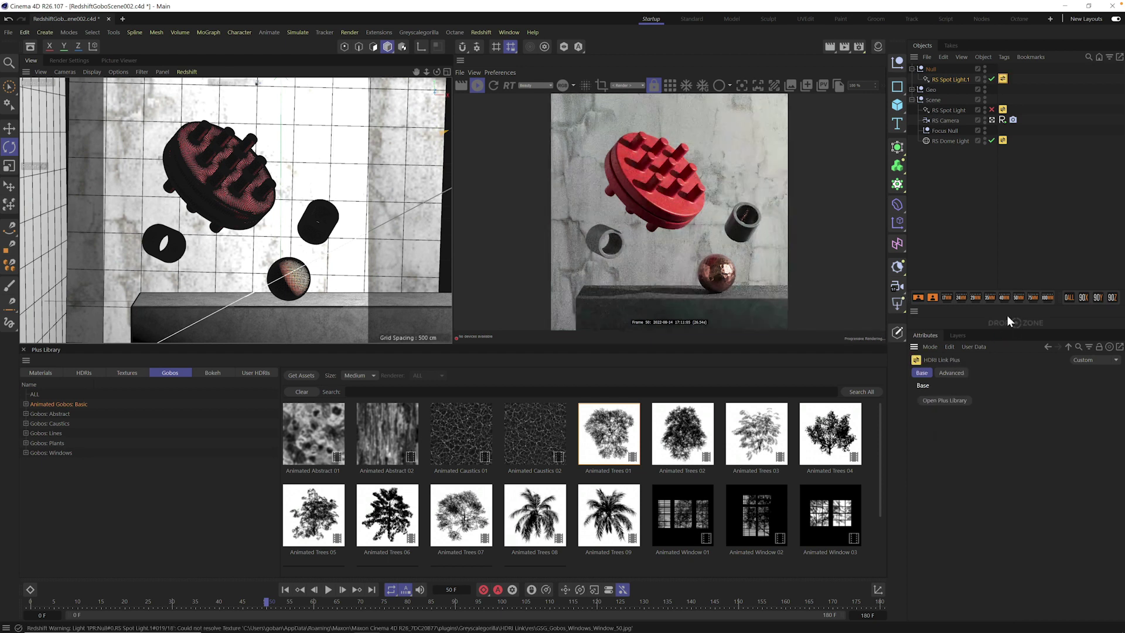
left_click(1003, 79)
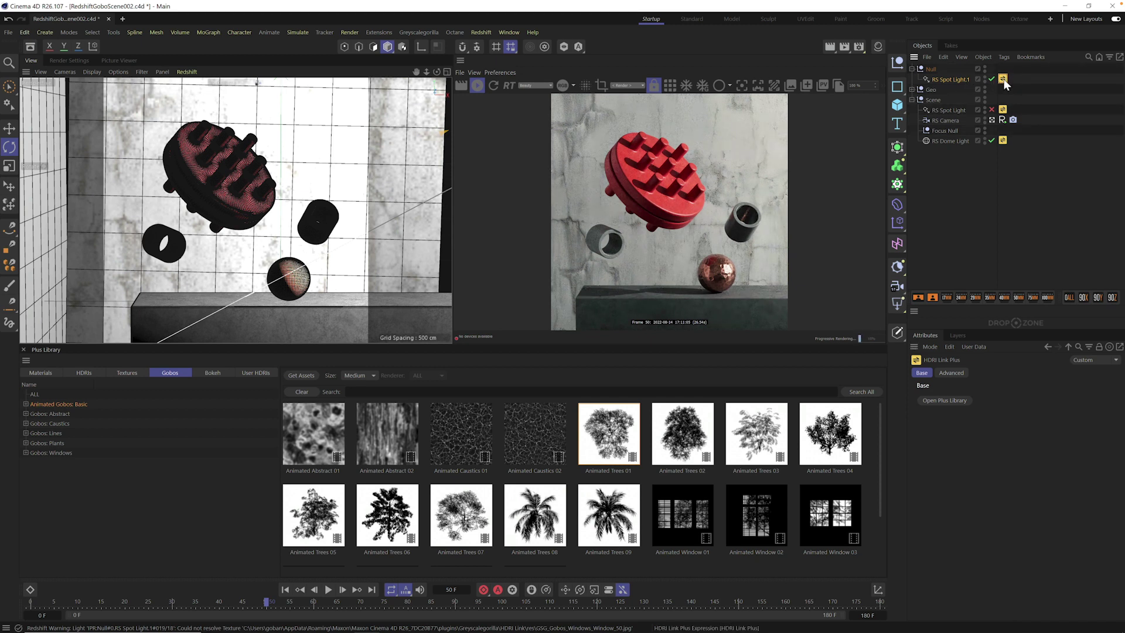
Swap the gobo to Animated Caustics 02 and raise the light's exposure to 5.463
left_click(615, 445)
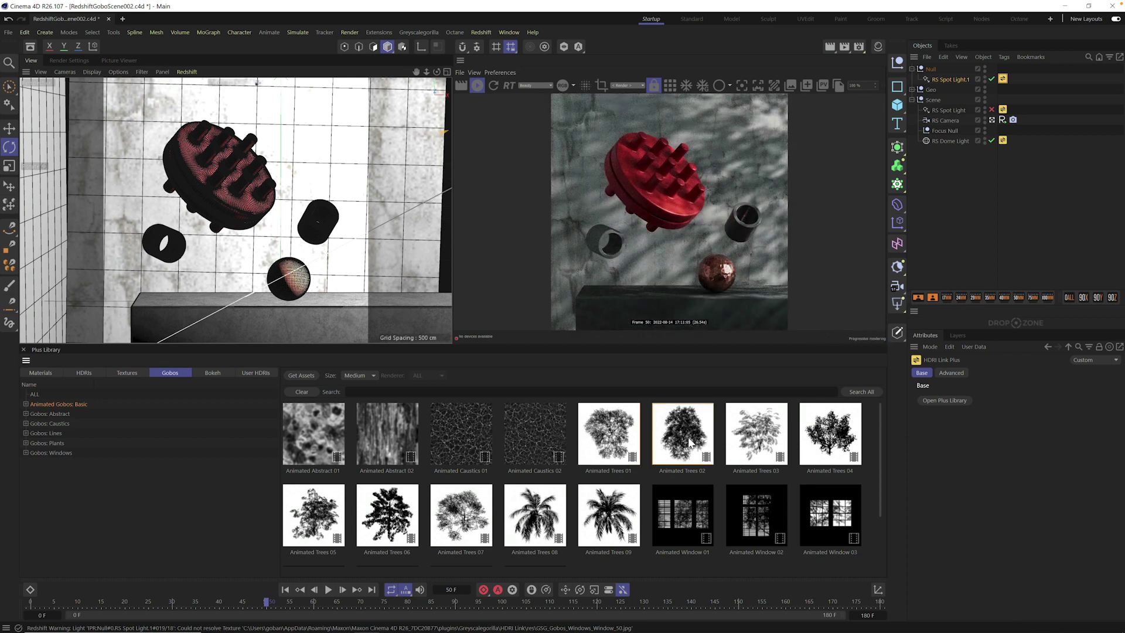
left_click(532, 432)
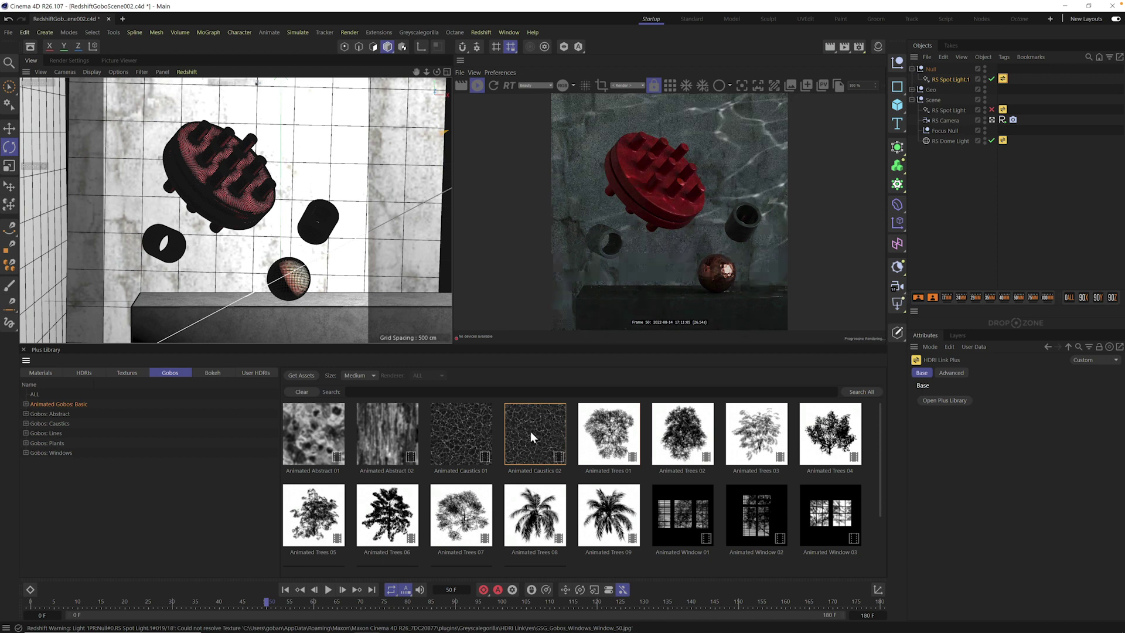
left_click(951, 80)
left_click_drag(1105, 460, 1094, 461)
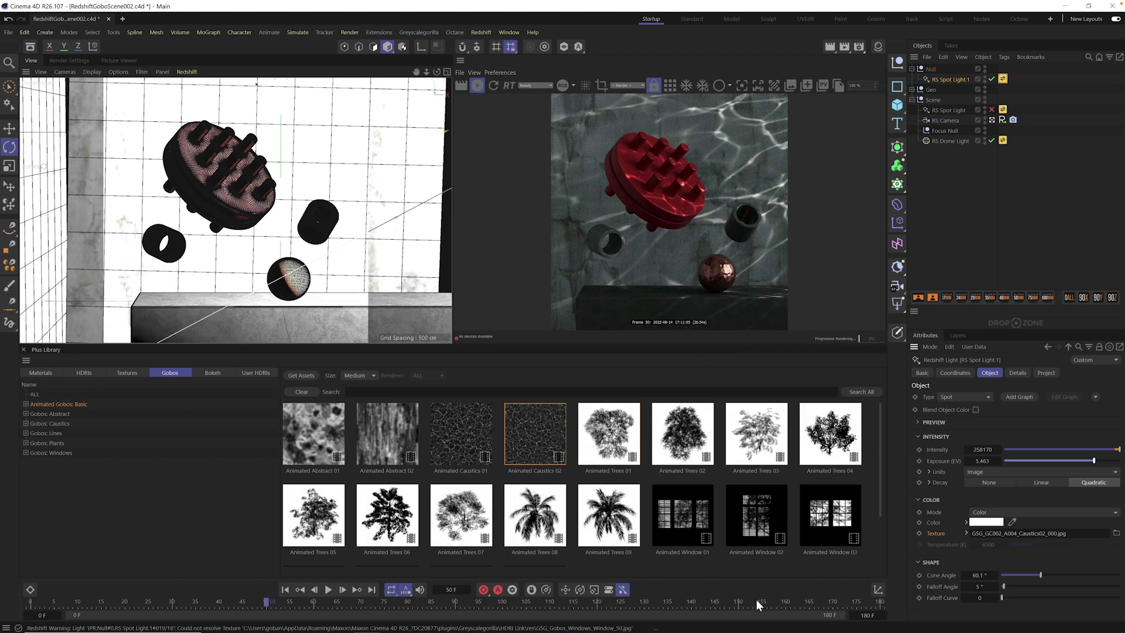
left_click_drag(760, 600, 556, 597)
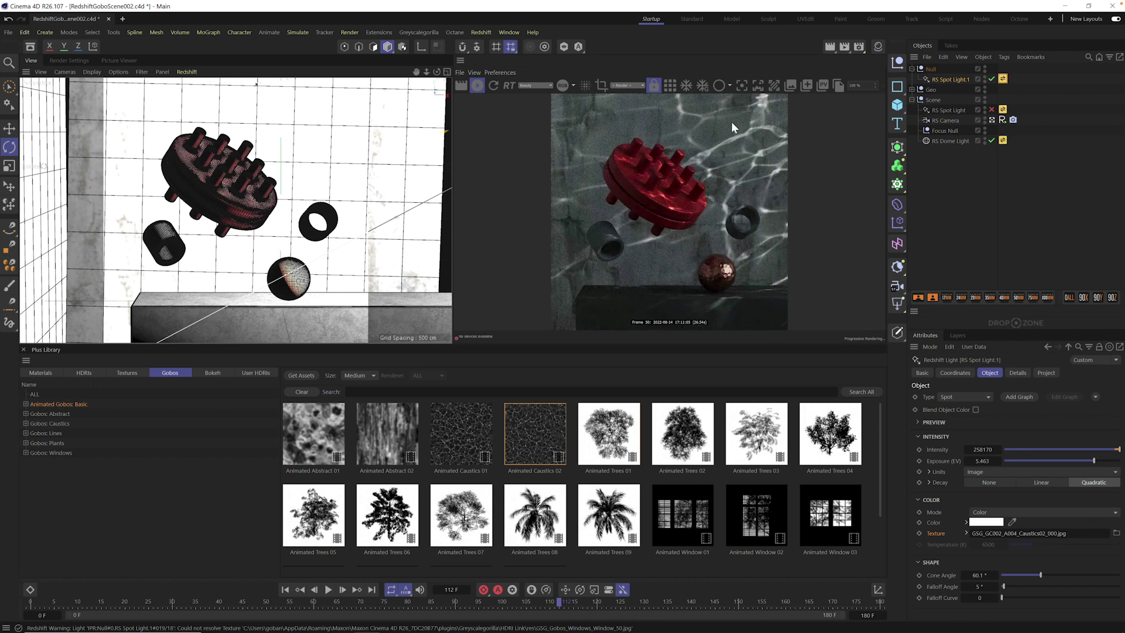
Cycle the spotlight gobo through Animated Window 03, 02 and 07, ending on Animated Trees 09
left_click(840, 518)
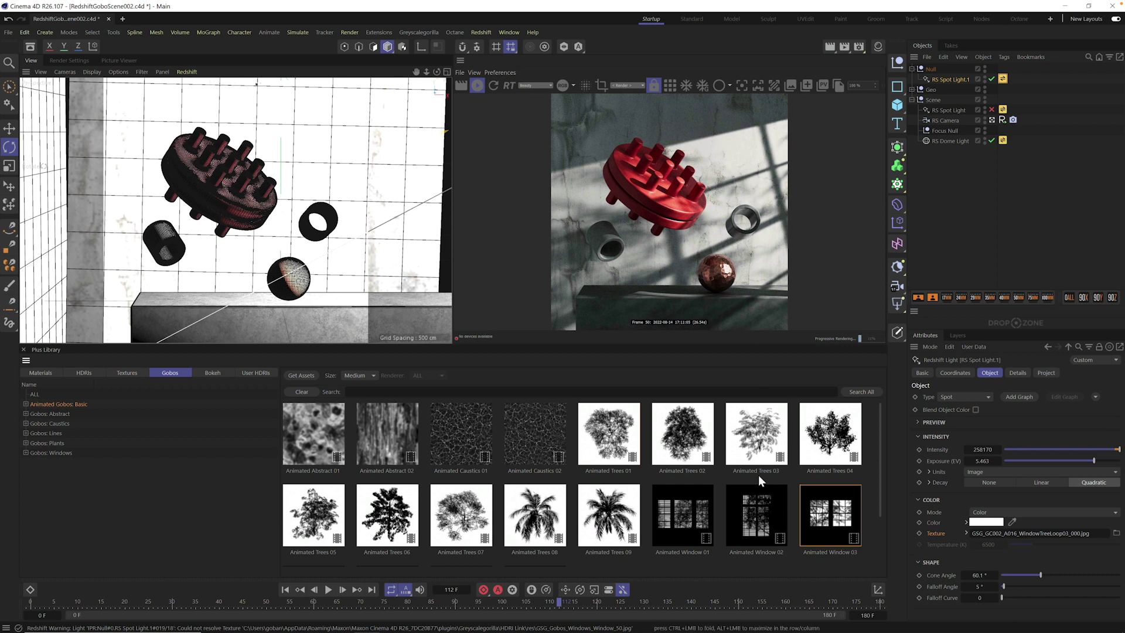
left_click(763, 514)
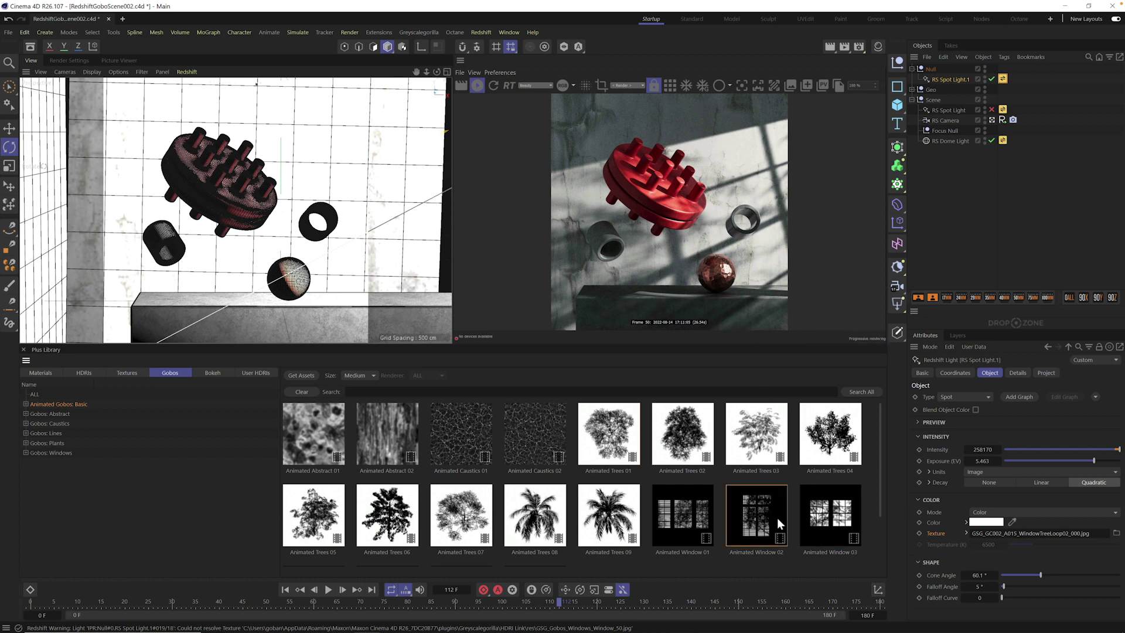
left_click_drag(878, 468, 881, 519)
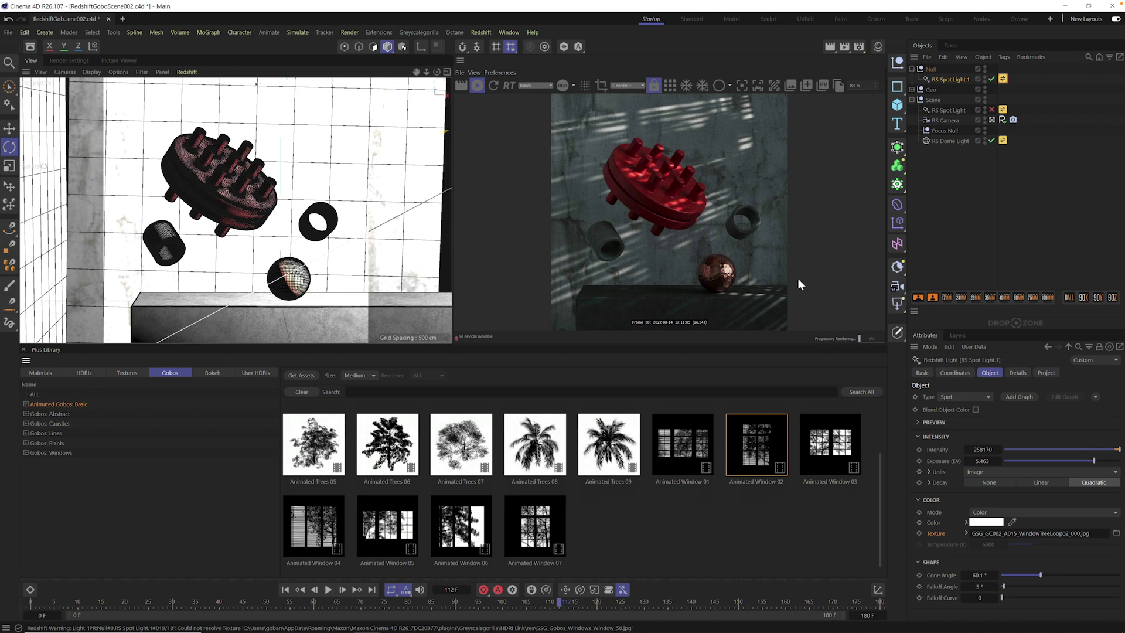
left_click(538, 529)
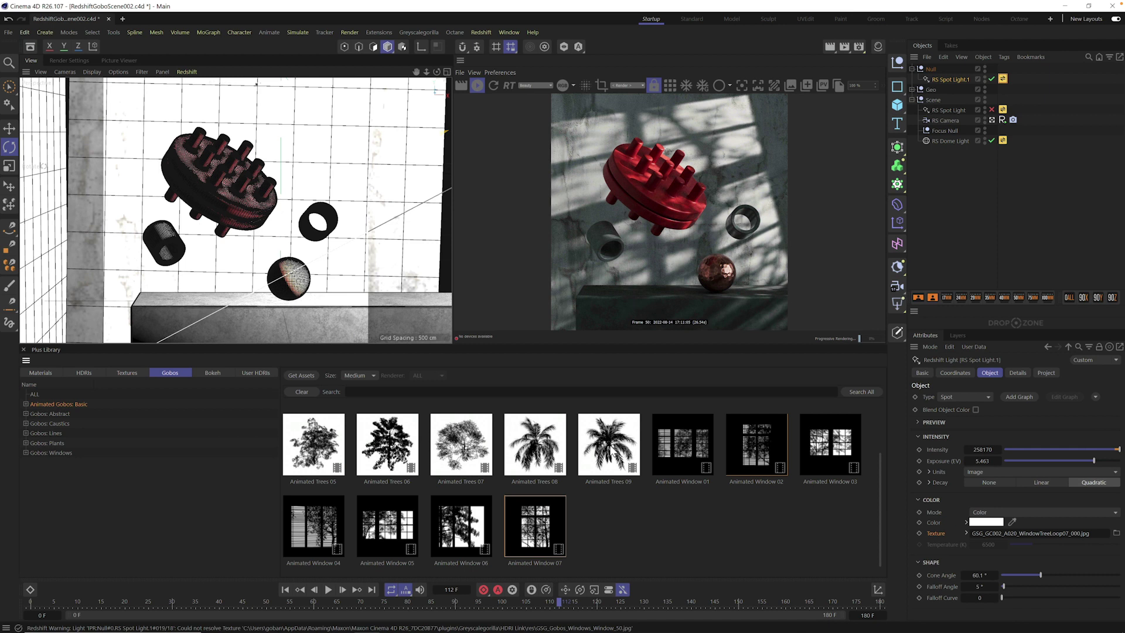
left_click(613, 452)
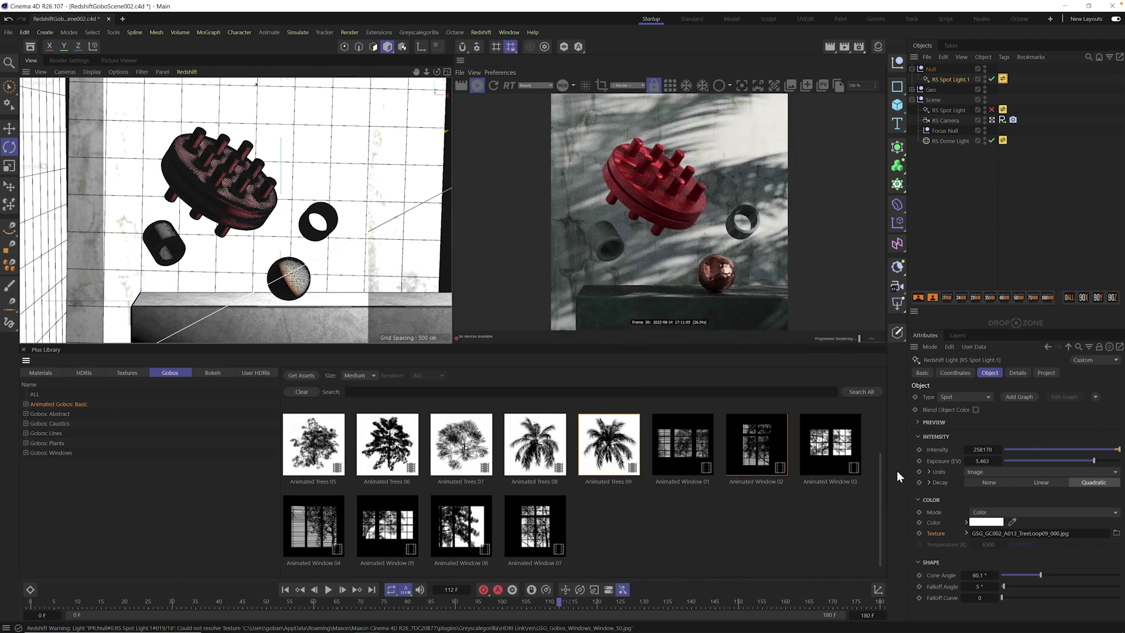
left_click_drag(881, 486, 880, 422)
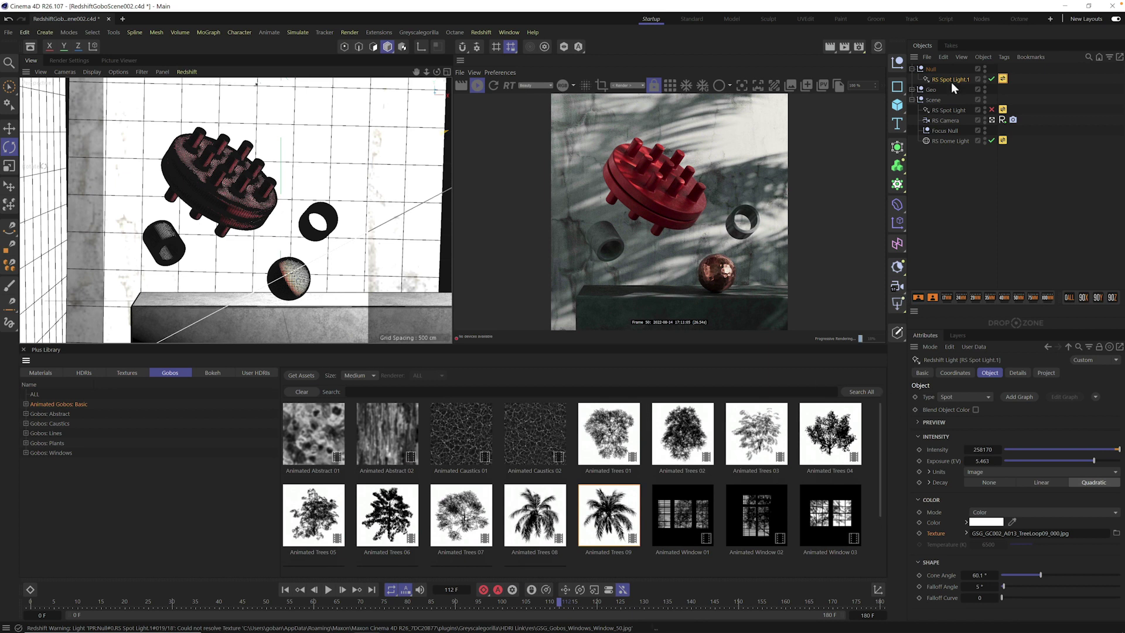